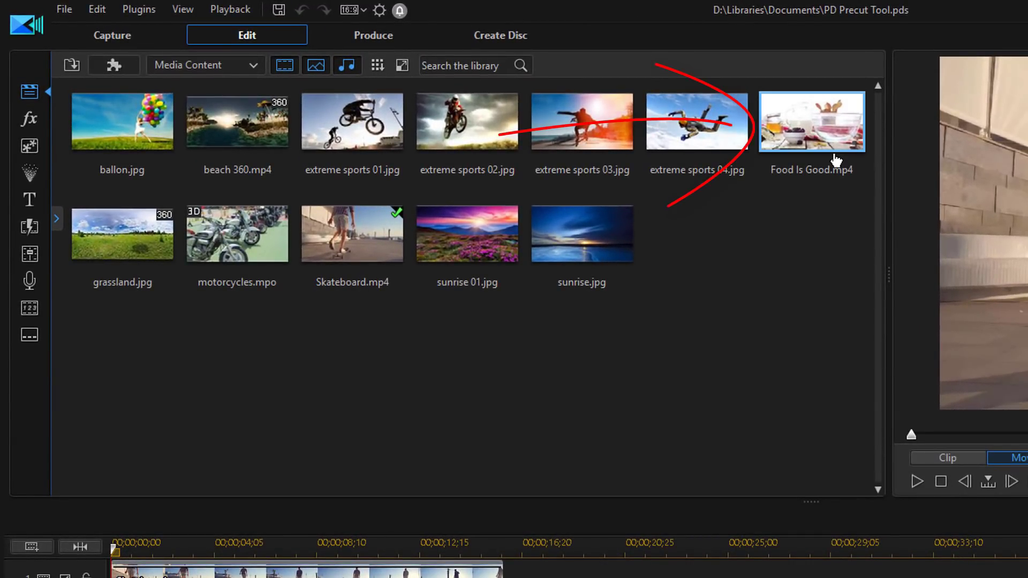
Step: Open the Precut editor for Food Is Good.mp4 in Single Trim mode
{"action": "mouse_move", "coordinate": [820, 149]}
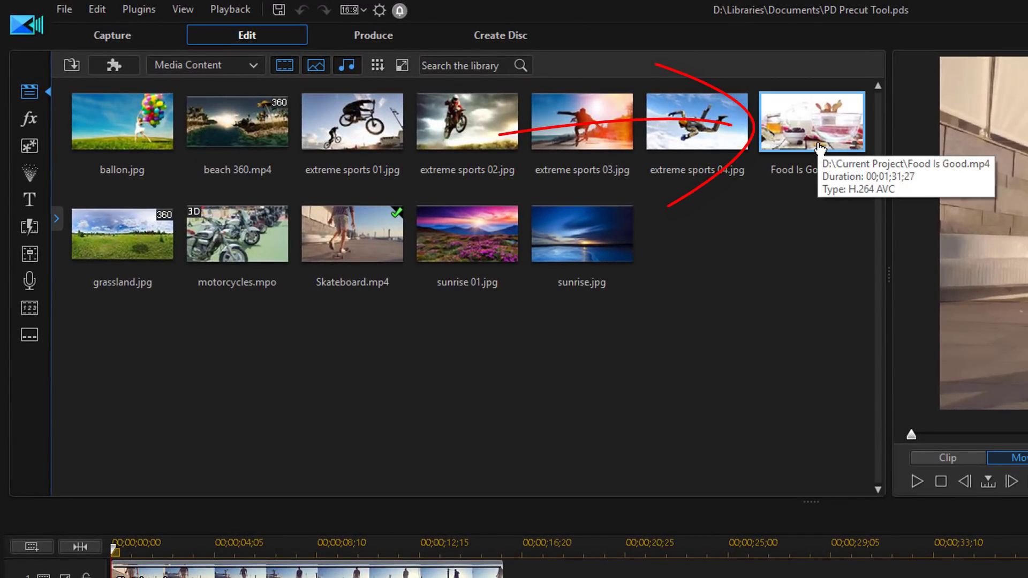
{"action": "right_click", "coordinate": [817, 144]}
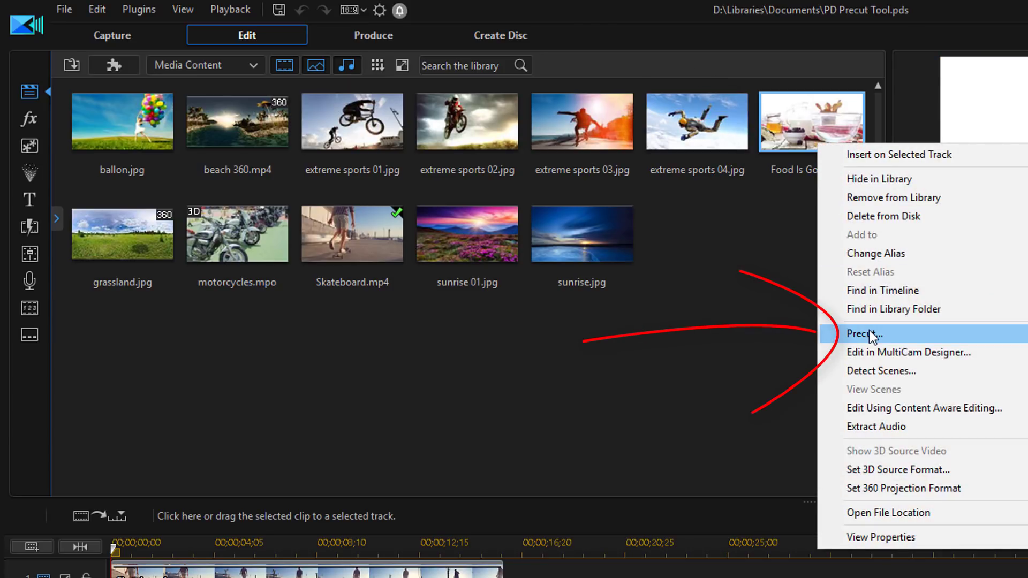
{"action": "left_click", "coordinate": [869, 330]}
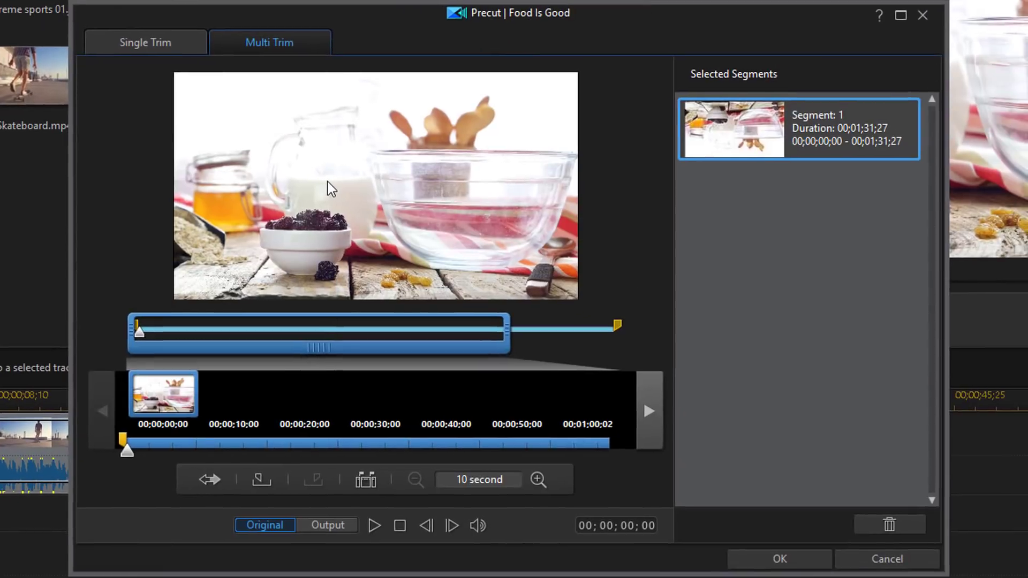
{"action": "left_click", "coordinate": [144, 43]}
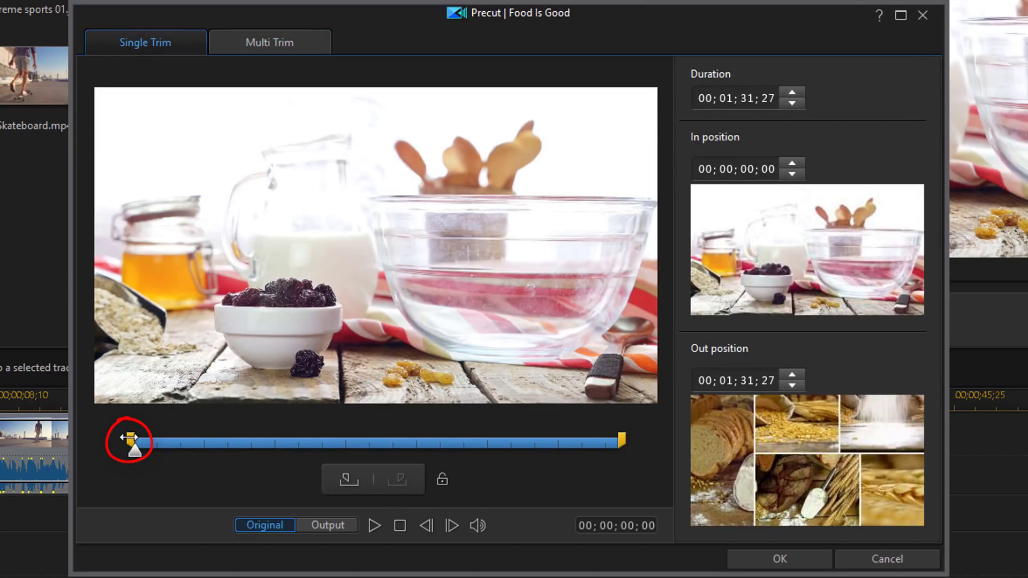
Step: Mark the trim's in point at 00;00;14;03
{"action": "mouse_move", "coordinate": [129, 438]}
{"action": "left_mouse_down"}
{"action": "mouse_move", "coordinate": [221, 450]}
{"action": "mouse_move", "coordinate": [204, 459]}
{"action": "mouse_move", "coordinate": [87, 455]}
{"action": "left_mouse_up"}
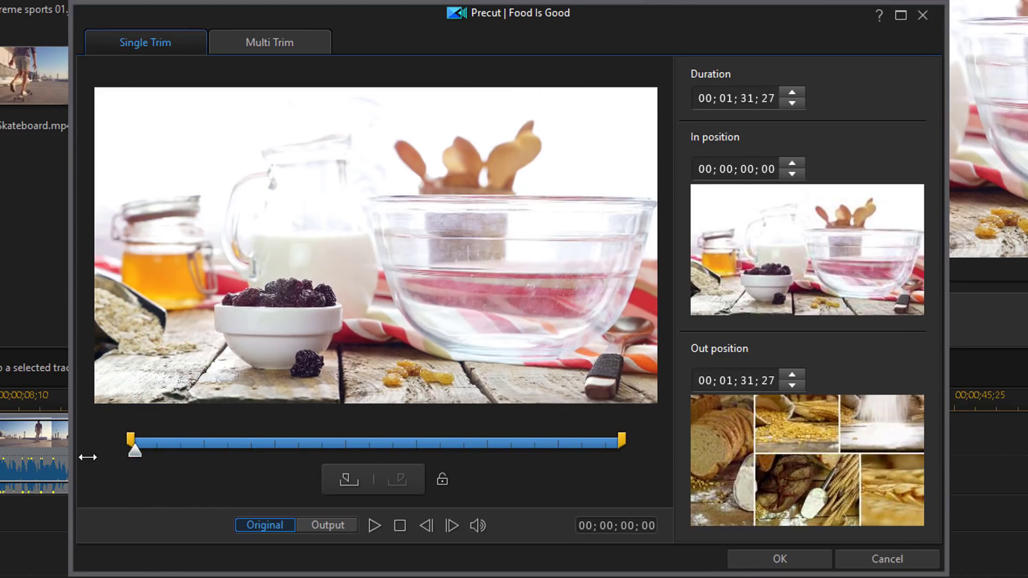
{"action": "left_click", "coordinate": [209, 448]}
{"action": "key", "text": "bracketleft"}
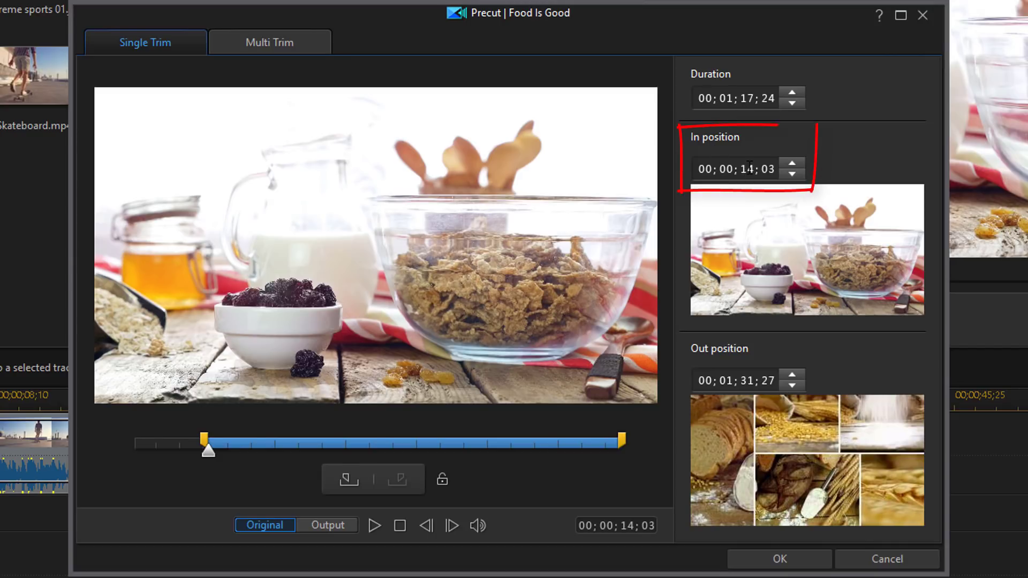
{"action": "left_click", "coordinate": [749, 169]}
Step: Enter 20 seconds as the in position, advance six frames, and mark in at 00;00;20;16
{"action": "type", "text": "20"}
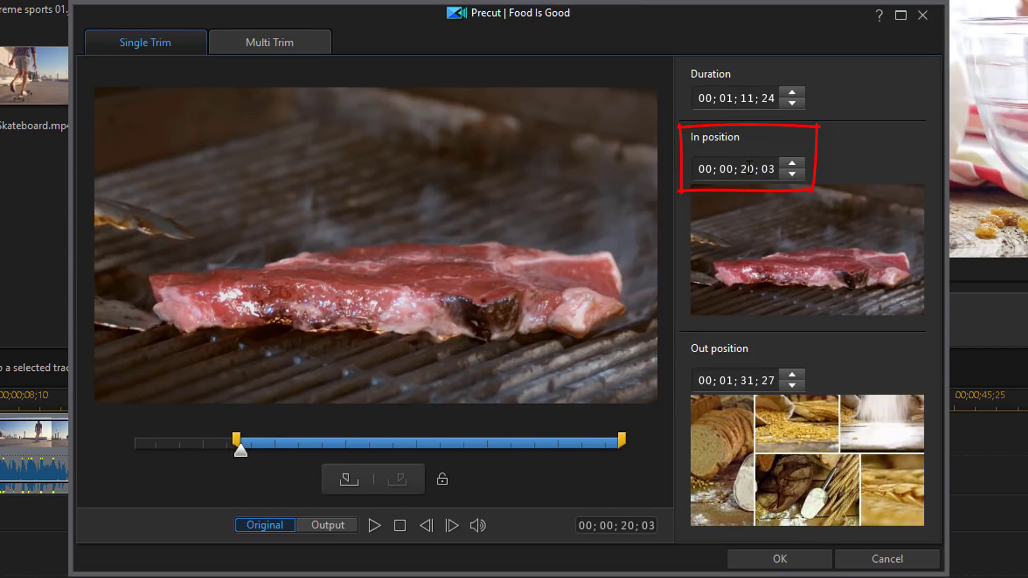
{"action": "left_click", "coordinate": [749, 168]}
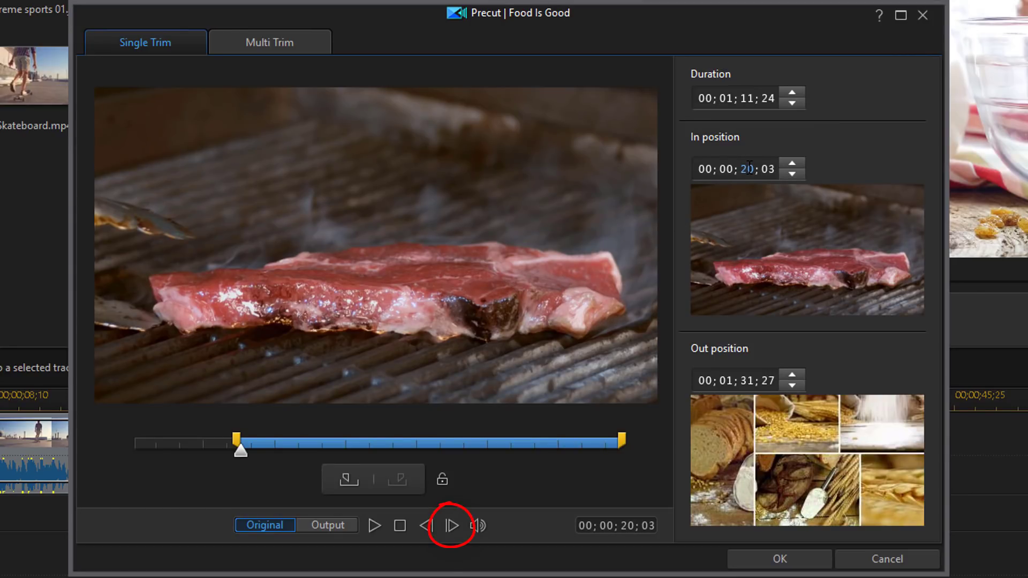
{"action": "left_click", "coordinate": [451, 527]}
{"action": "left_click", "coordinate": [451, 528]}
{"action": "left_click", "coordinate": [450, 528]}
{"action": "left_click", "coordinate": [451, 528]}
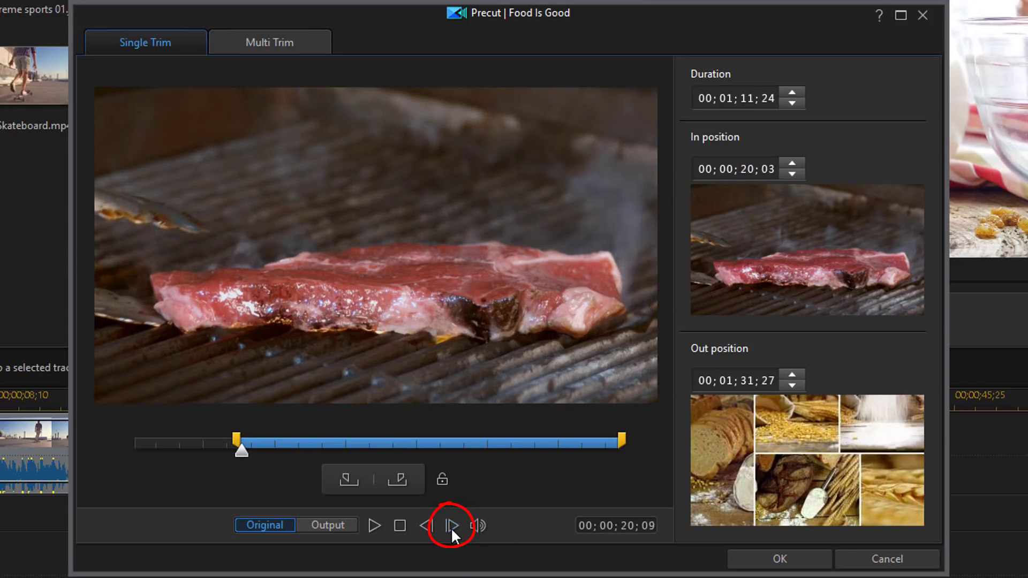
{"action": "left_click", "coordinate": [450, 528]}
{"action": "left_click", "coordinate": [451, 528]}
{"action": "left_click", "coordinate": [450, 528]}
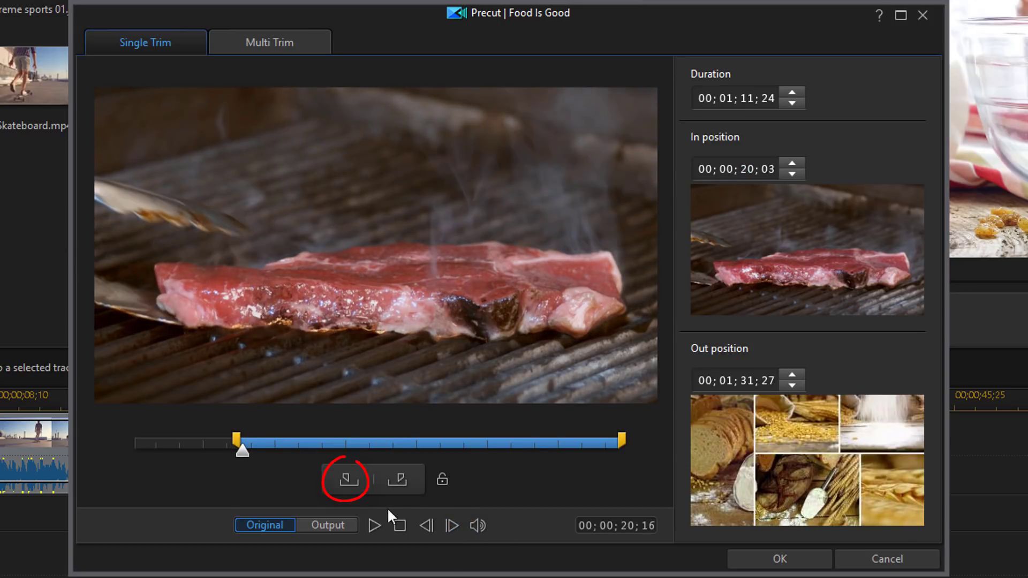
{"action": "left_click", "coordinate": [349, 477]}
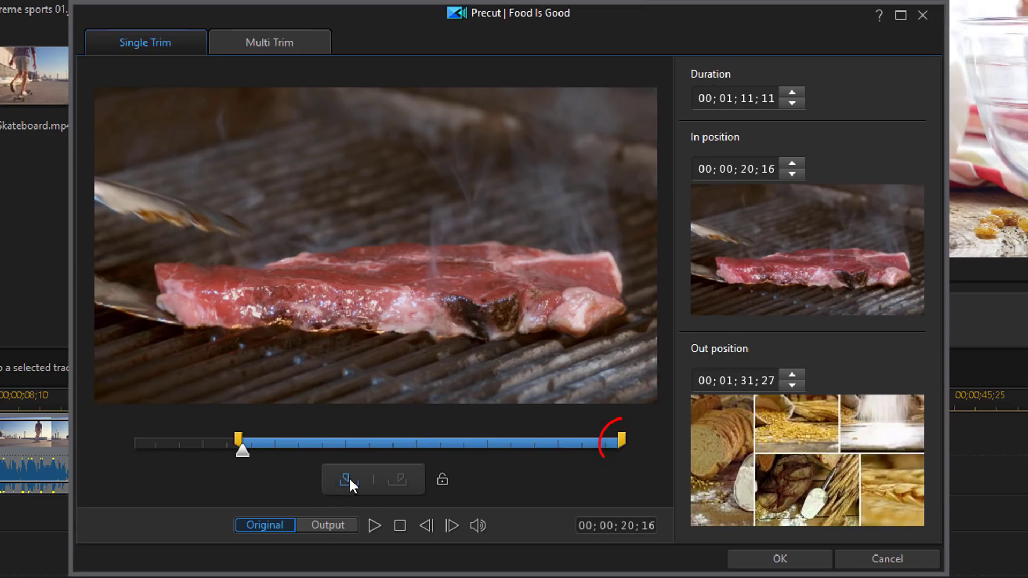
Step: Mark out roughly at 00;00;43;00, then refine the out point to 00;00;41;23 (duration 00;00;21;07)
{"action": "left_click_drag", "start_coordinate": [620, 440], "coordinate": [389, 450]}
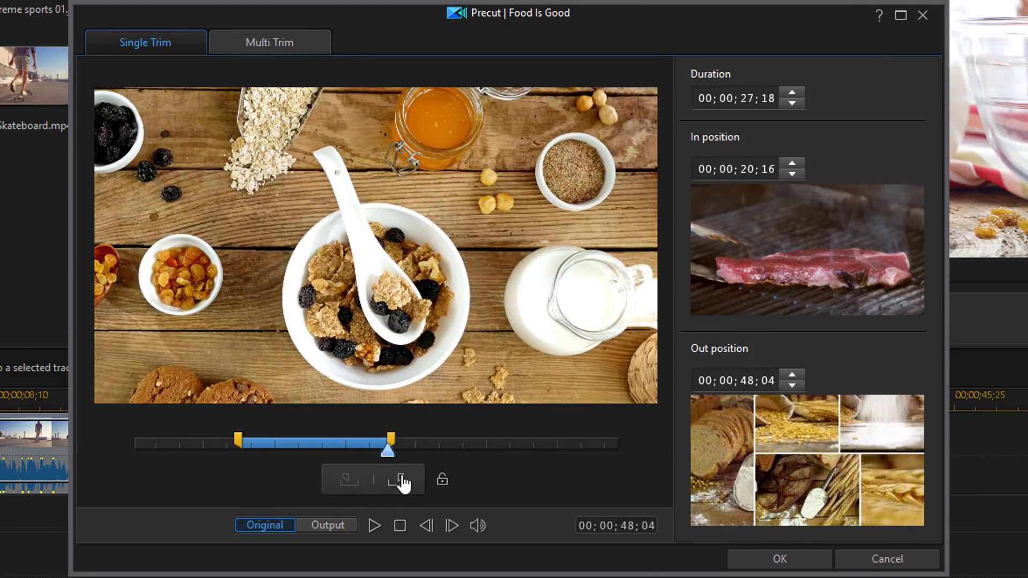
{"action": "left_click", "coordinate": [401, 479]}
{"action": "left_click", "coordinate": [361, 443]}
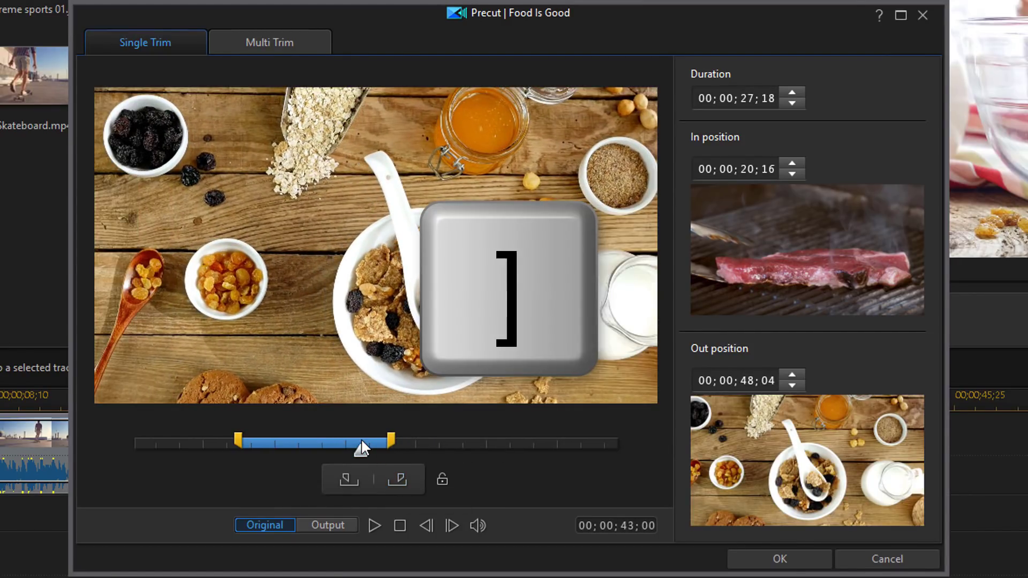
{"action": "key", "text": "bracketright"}
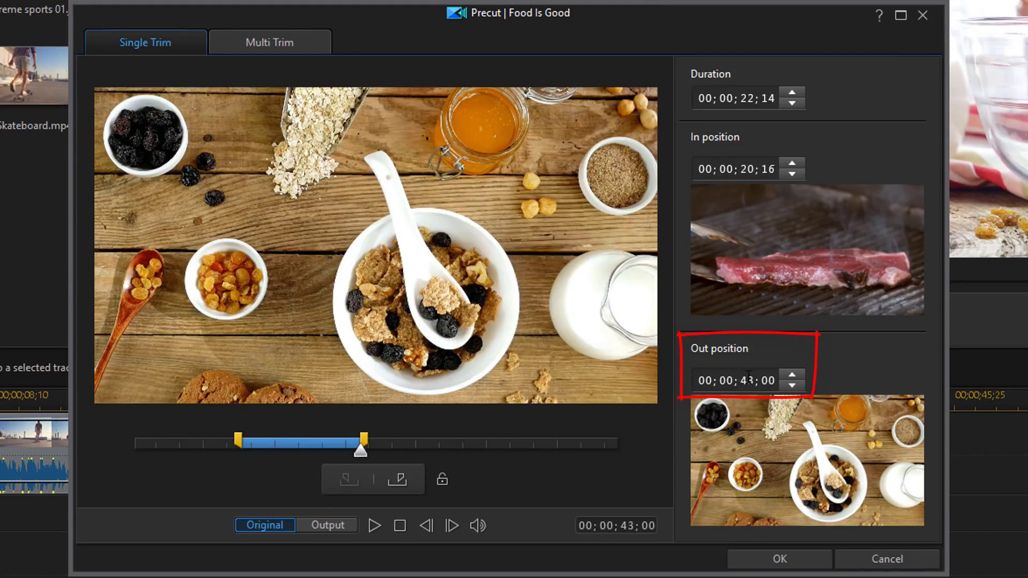
{"action": "type", "text": "42"}
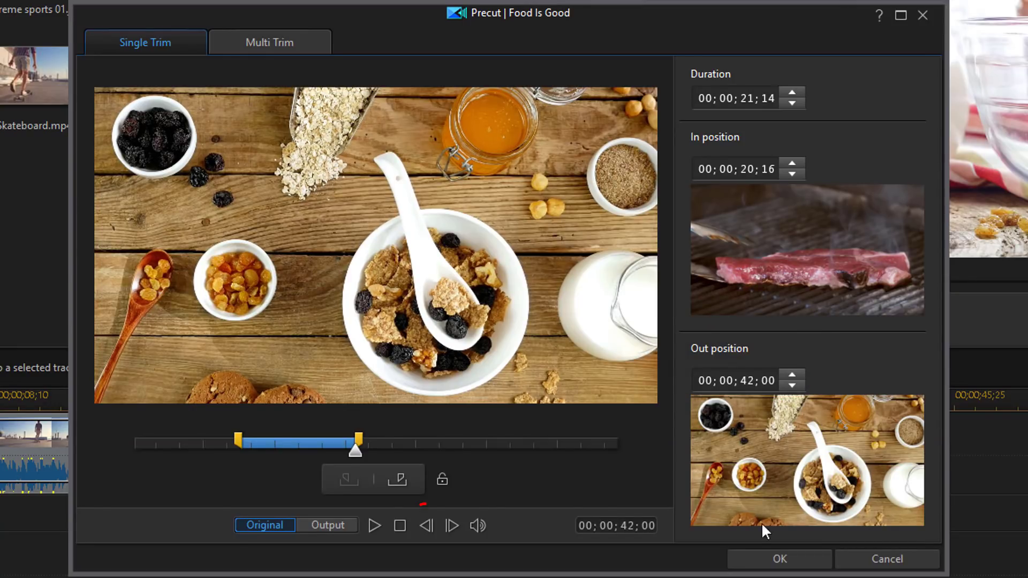
{"action": "left_click", "coordinate": [426, 527]}
{"action": "left_click", "coordinate": [425, 527]}
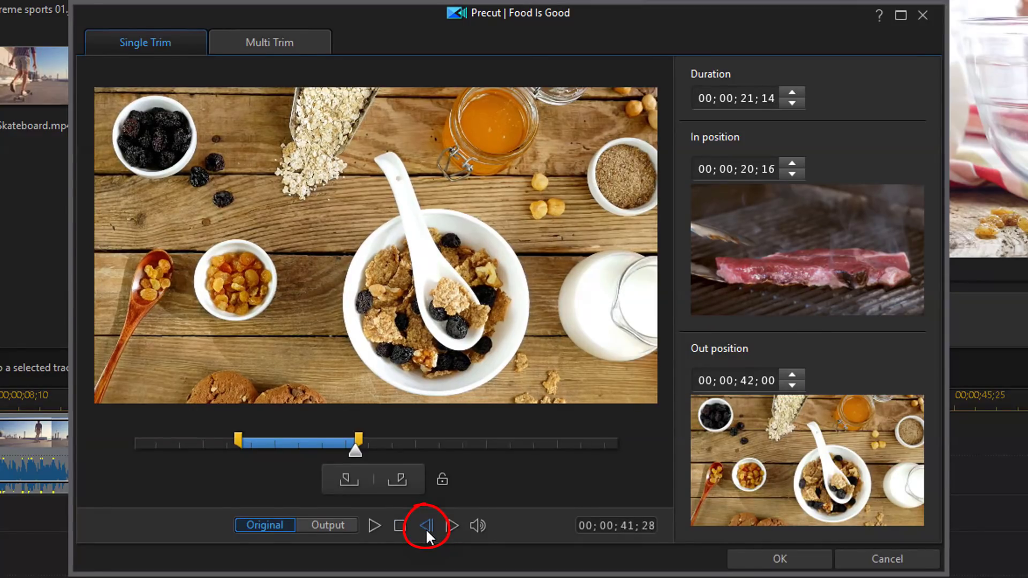
{"action": "left_click", "coordinate": [426, 526]}
{"action": "left_click", "coordinate": [426, 527]}
{"action": "left_click", "coordinate": [425, 527]}
{"action": "left_click", "coordinate": [426, 526]}
{"action": "left_click", "coordinate": [426, 527]}
{"action": "left_click", "coordinate": [403, 482]}
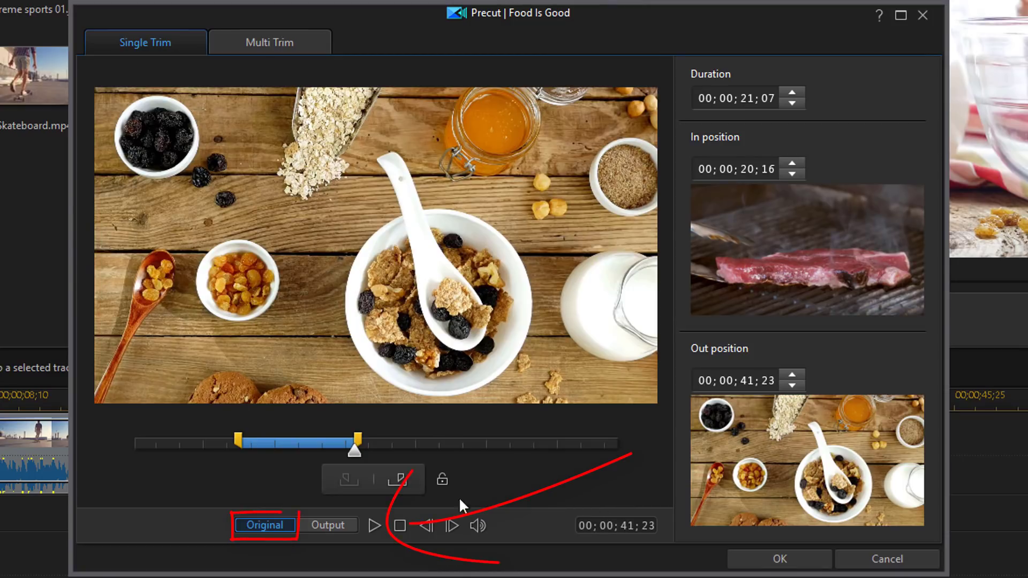
Step: Play the original and the trimmed output to check them, then apply the precut as Precut 0001
{"action": "left_click_drag", "start_coordinate": [349, 454], "coordinate": [115, 470]}
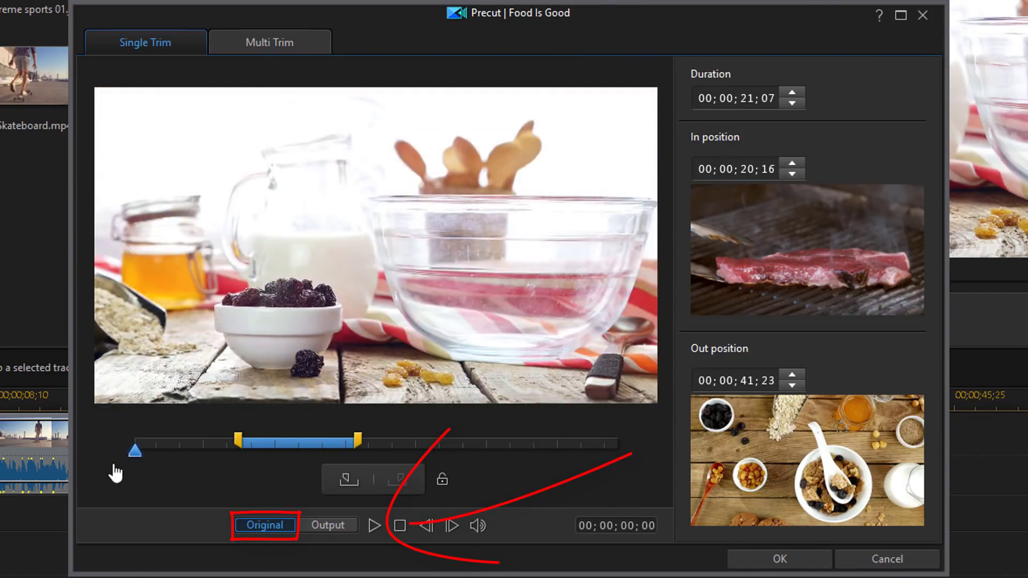
{"action": "left_click", "coordinate": [376, 526]}
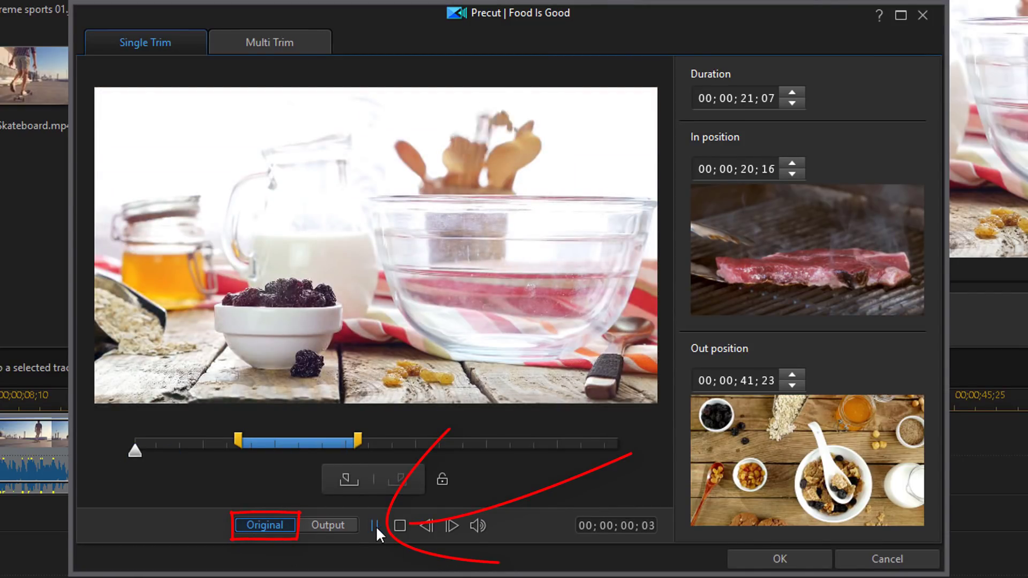
{"action": "left_click", "coordinate": [376, 525]}
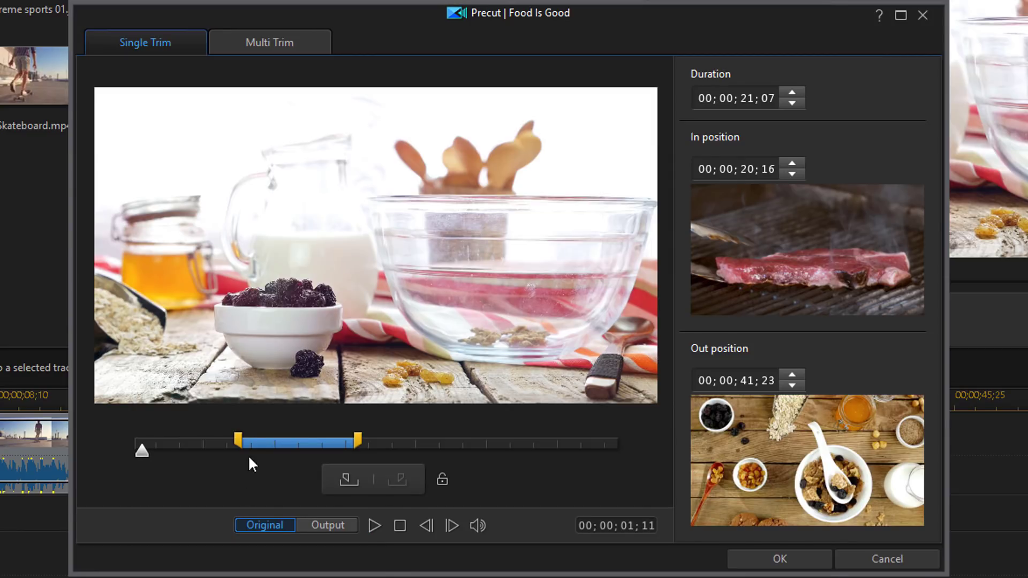
{"action": "left_click", "coordinate": [331, 522]}
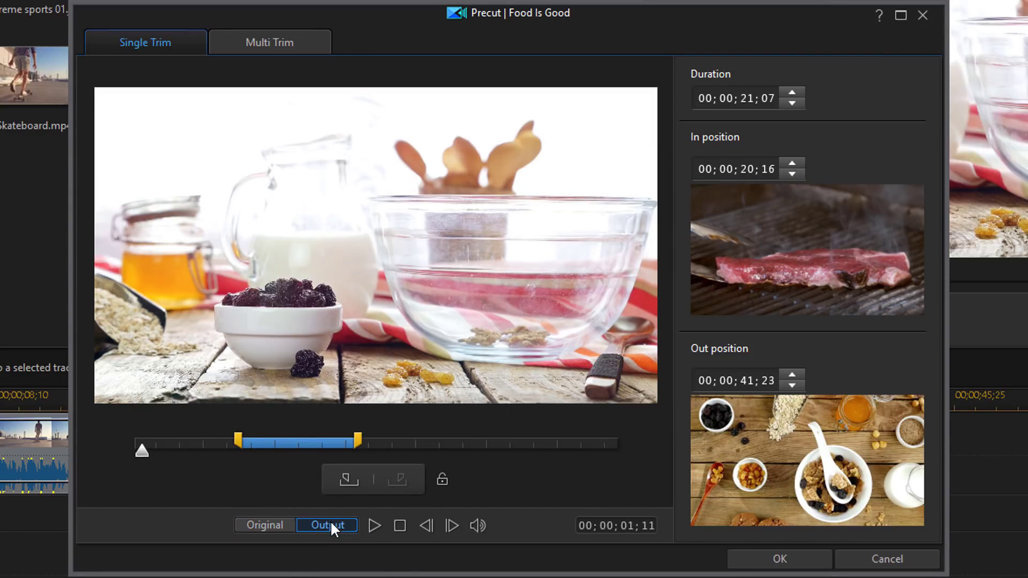
{"action": "left_click", "coordinate": [257, 442]}
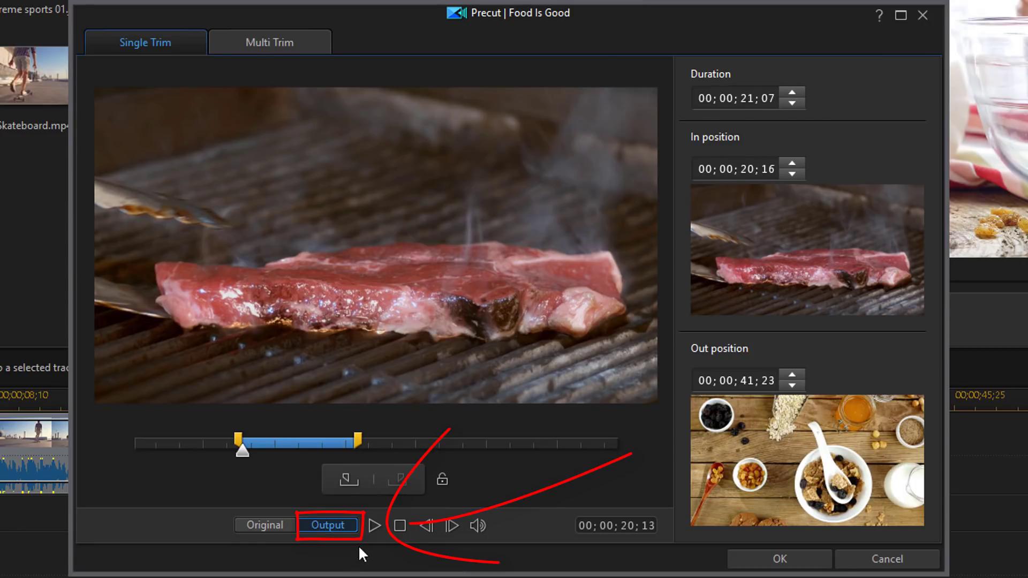
{"action": "left_click", "coordinate": [374, 526]}
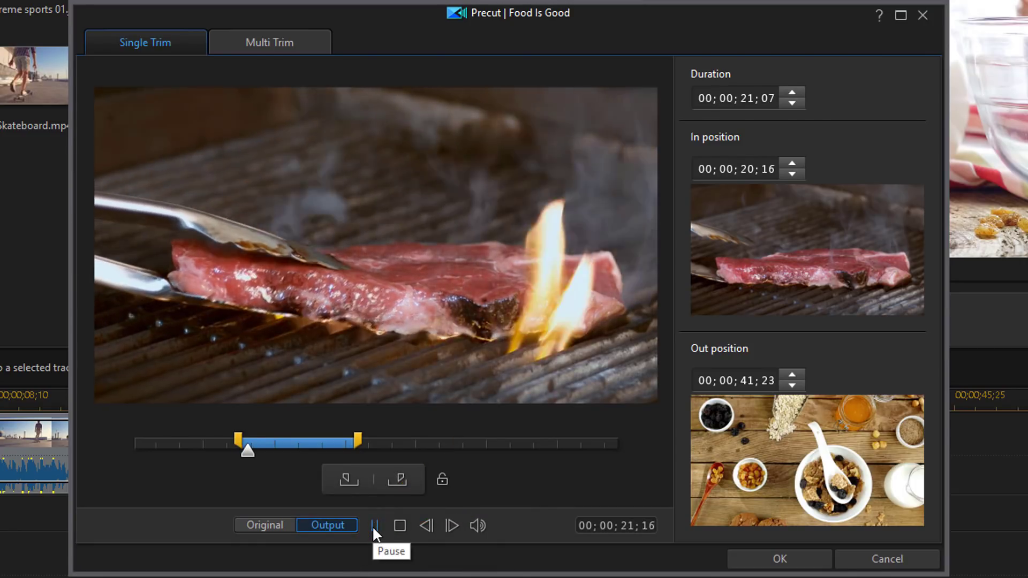
{"action": "left_click", "coordinate": [374, 526]}
{"action": "left_click", "coordinate": [347, 442]}
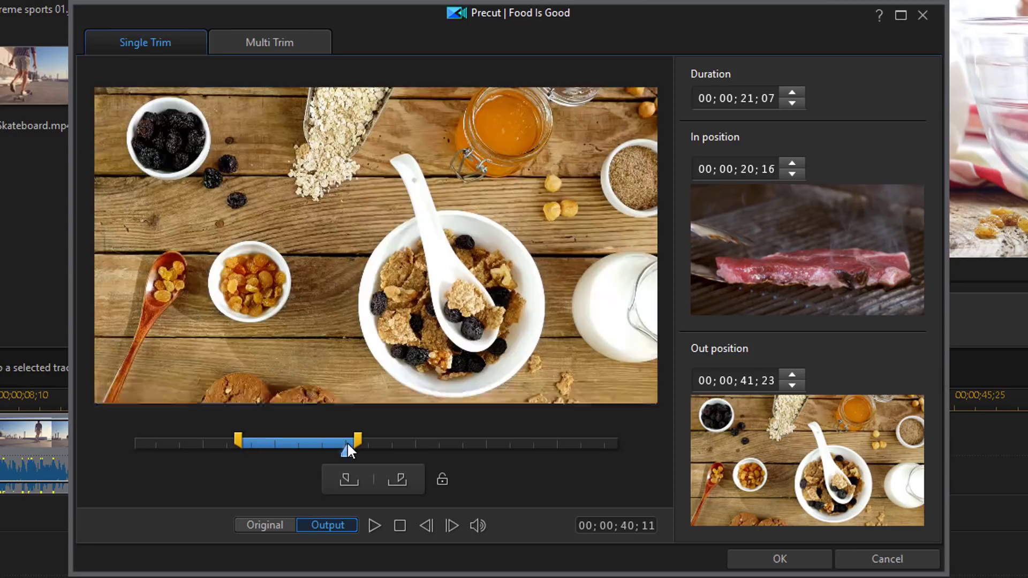
{"action": "left_click", "coordinate": [373, 525]}
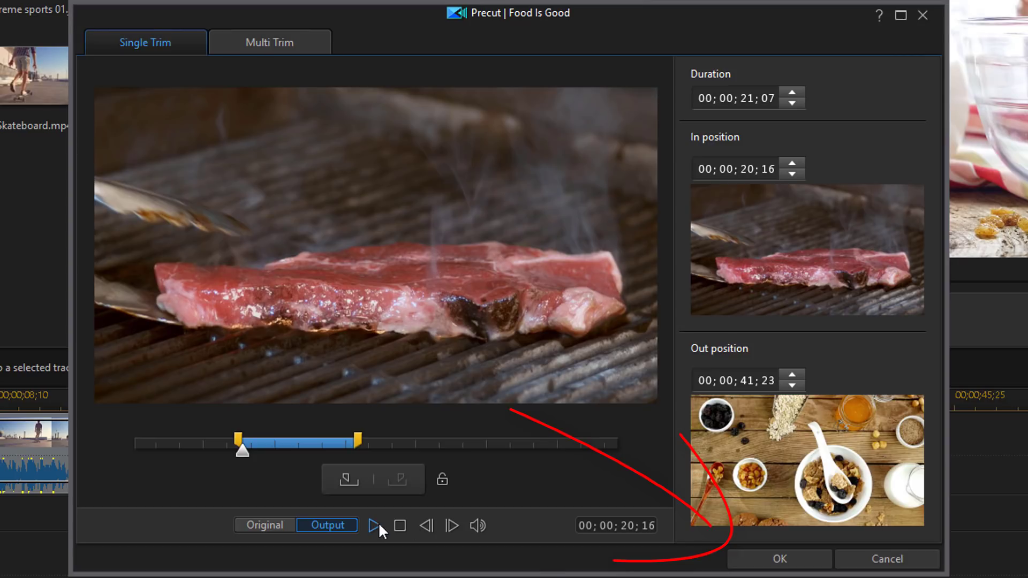
{"action": "left_click", "coordinate": [775, 562]}
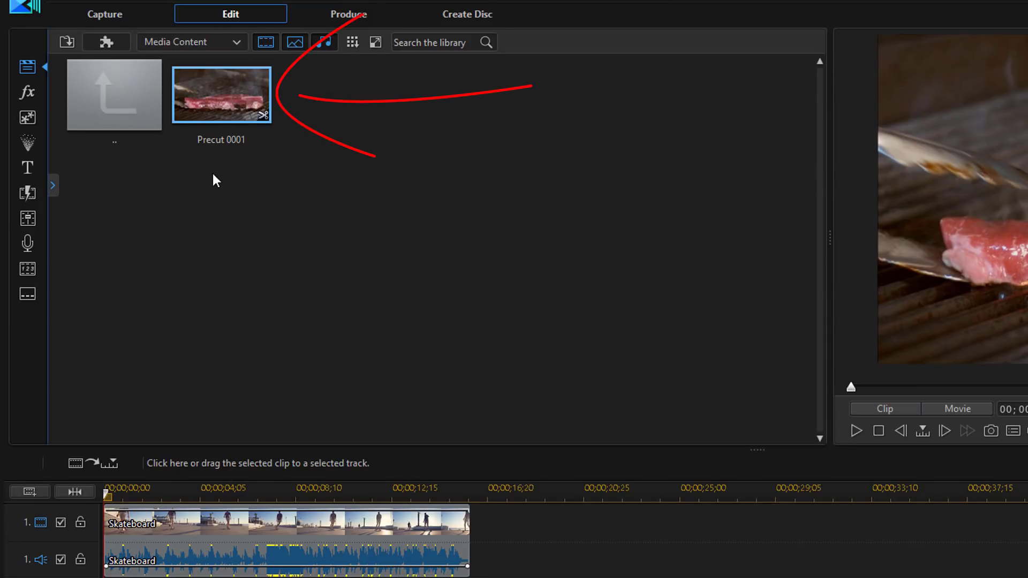
Step: Rename Precut 0001 to 'Meat Cut' and place it on video track 1 at 00;00;19;09
{"action": "right_click", "coordinate": [222, 124]}
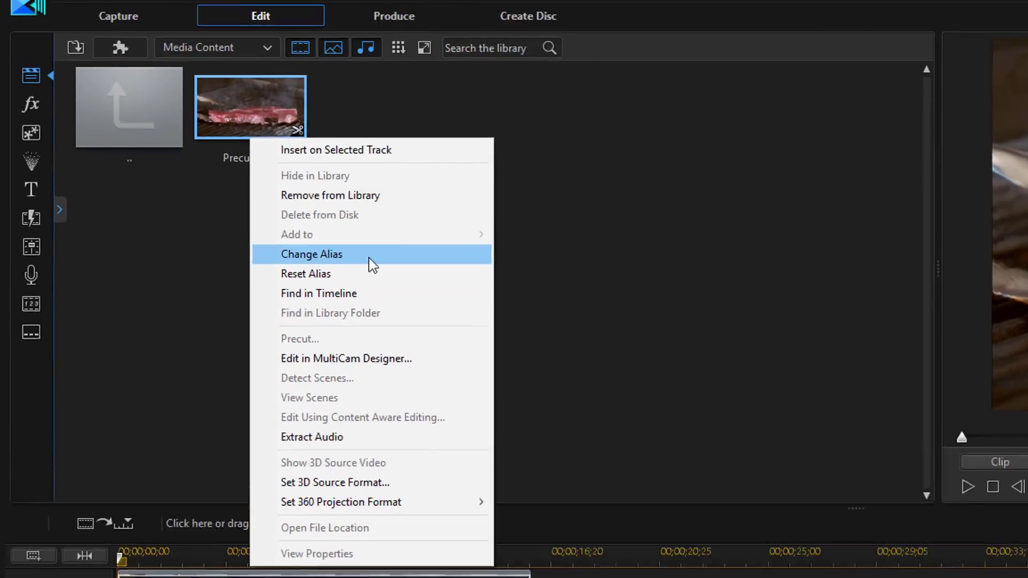
{"action": "left_click", "coordinate": [326, 227]}
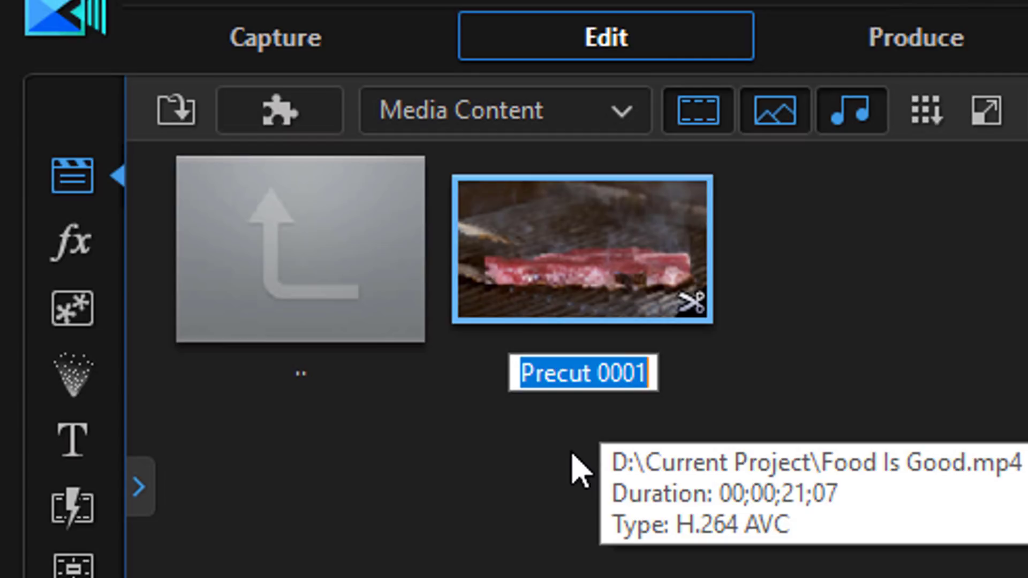
{"action": "type", "text": "Meat "}
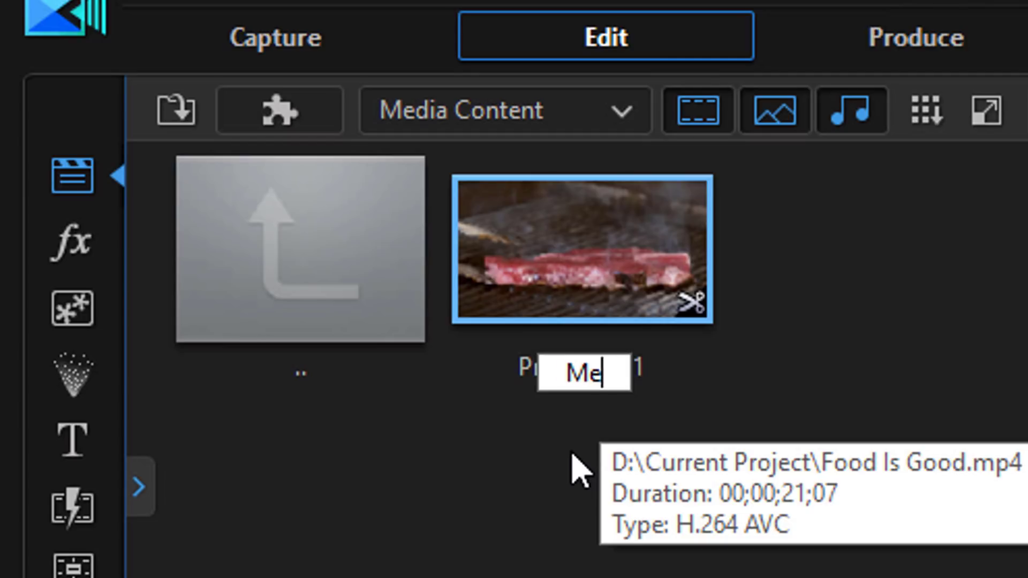
{"action": "type", "text": "Cut"}
{"action": "key", "text": "Return"}
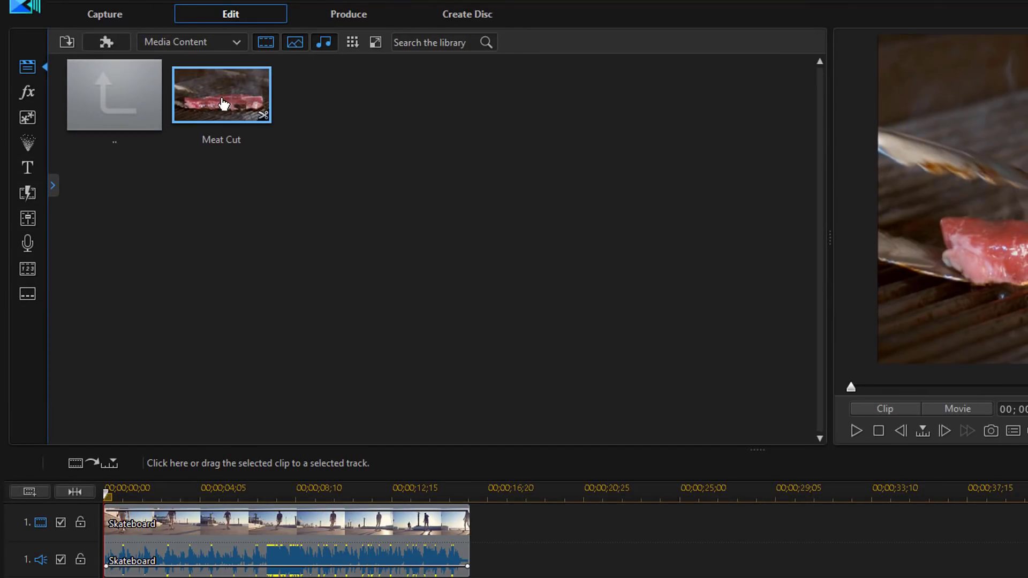
{"action": "left_click_drag", "start_coordinate": [224, 103], "coordinate": [550, 528]}
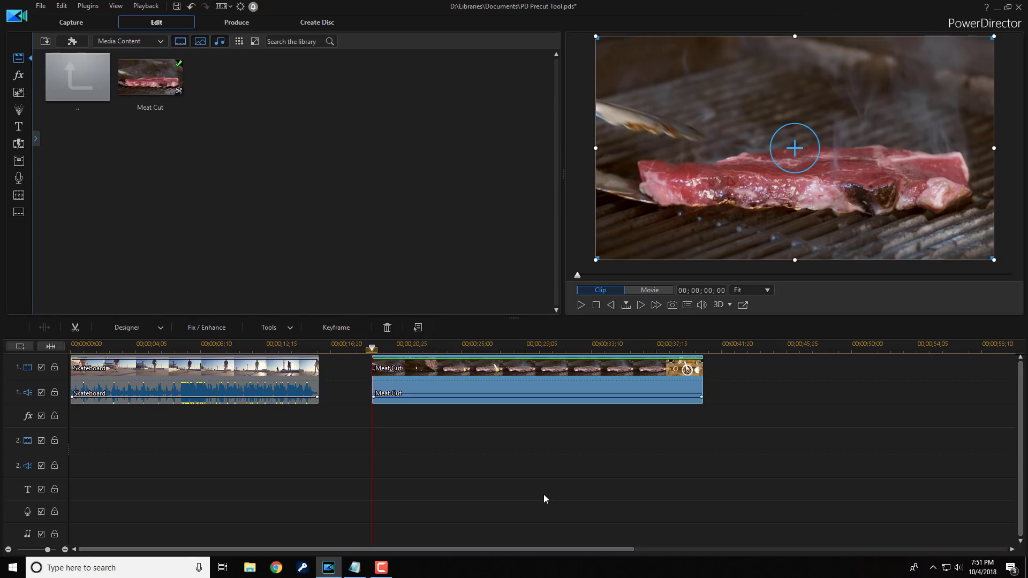
Step: Delete Meat Cut from the timeline and remove it from the media library
{"action": "left_click", "coordinate": [386, 328]}
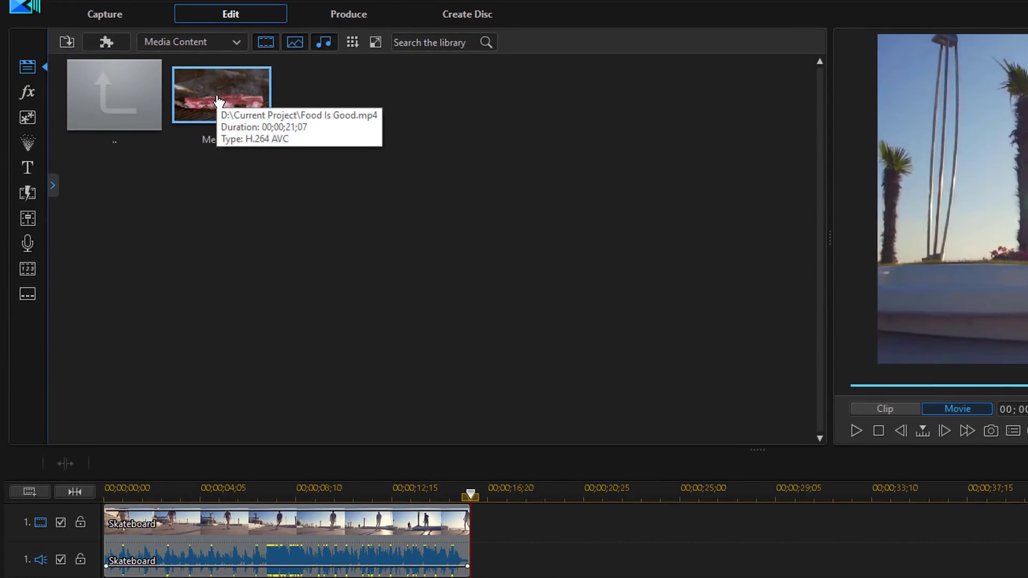
{"action": "right_click", "coordinate": [219, 100]}
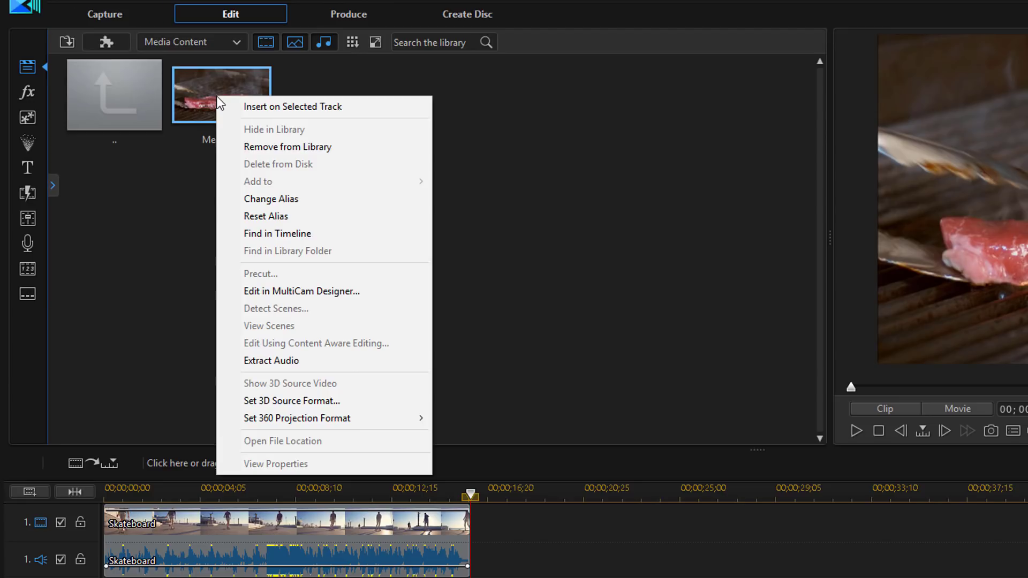
{"action": "left_click", "coordinate": [326, 145]}
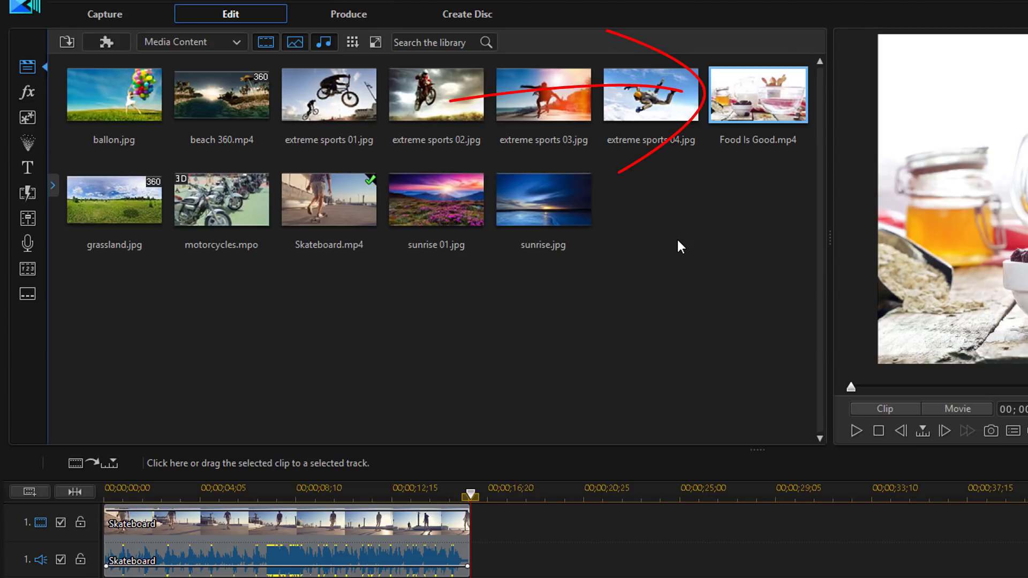
Step: Reopen Precut for Food Is Good.mp4 in Multi Trim mode
{"action": "right_click", "coordinate": [752, 99]}
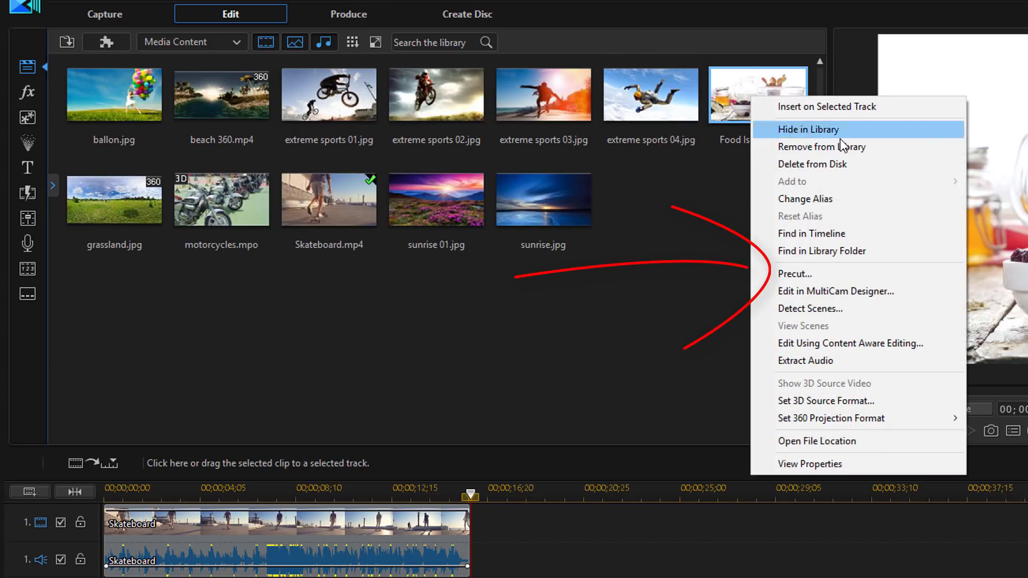
{"action": "left_click", "coordinate": [807, 271]}
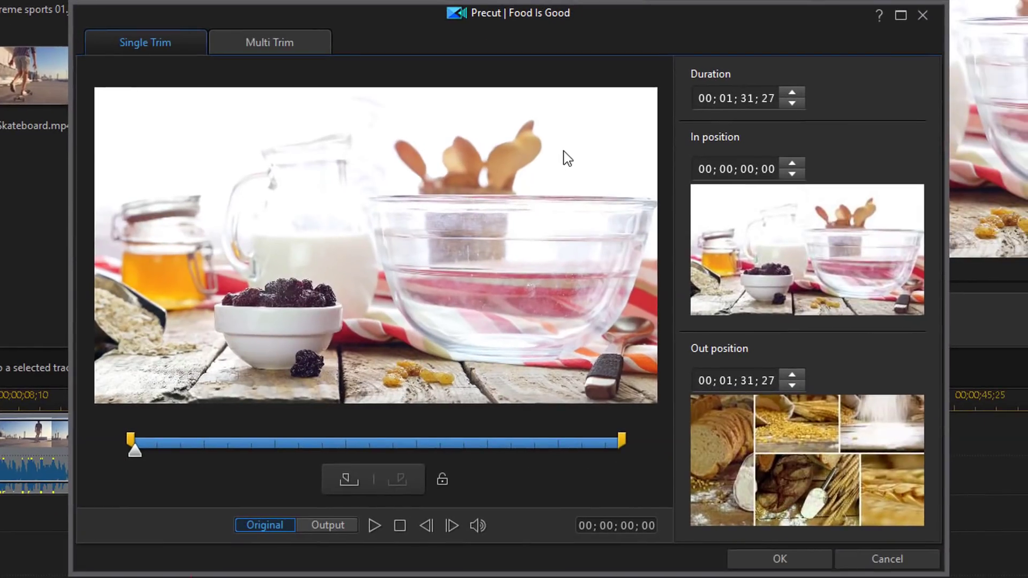
{"action": "left_click", "coordinate": [288, 40]}
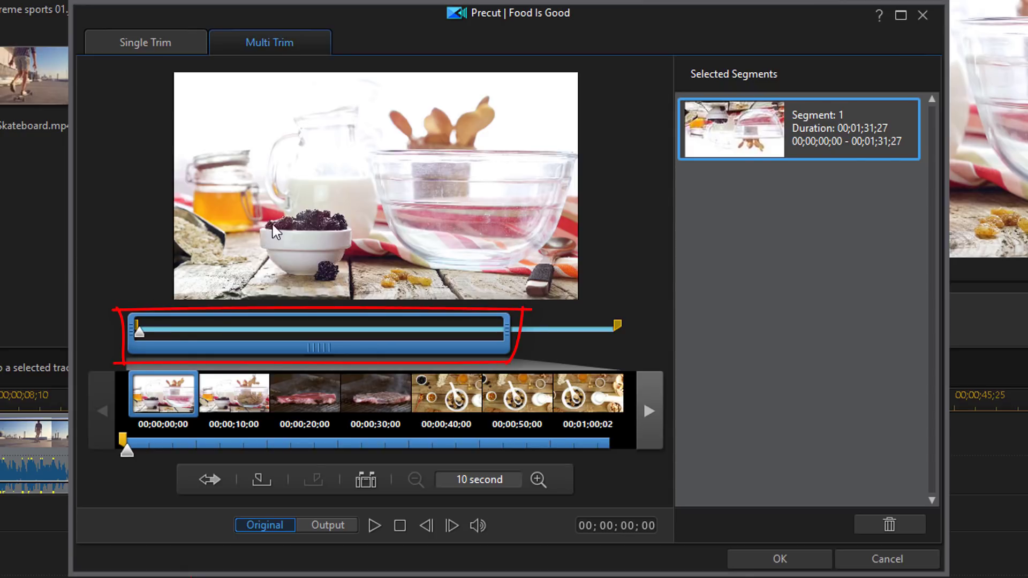
Step: Zoom the filmstrip to about 5.87-second steps, browse forward, and return to the clip start
{"action": "left_click_drag", "start_coordinate": [312, 358], "coordinate": [269, 362]}
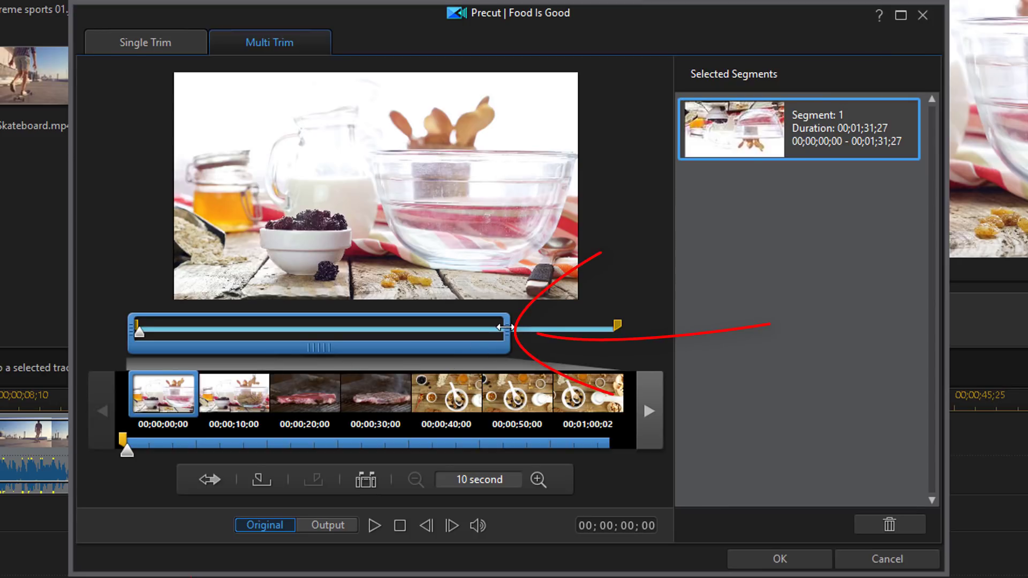
{"action": "mouse_move", "coordinate": [505, 327]}
{"action": "left_mouse_down"}
{"action": "mouse_move", "coordinate": [307, 329]}
{"action": "mouse_move", "coordinate": [367, 329]}
{"action": "mouse_move", "coordinate": [358, 330]}
{"action": "left_mouse_up"}
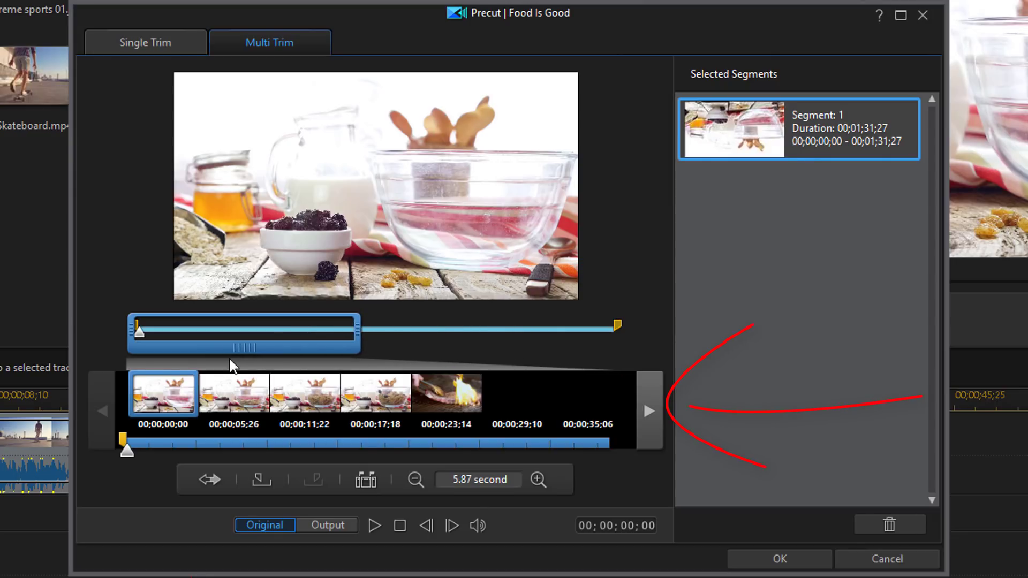
{"action": "left_click", "coordinate": [645, 413]}
{"action": "left_click", "coordinate": [645, 411]}
{"action": "left_click", "coordinate": [645, 412]}
{"action": "left_click", "coordinate": [645, 411]}
{"action": "left_click", "coordinate": [645, 411]}
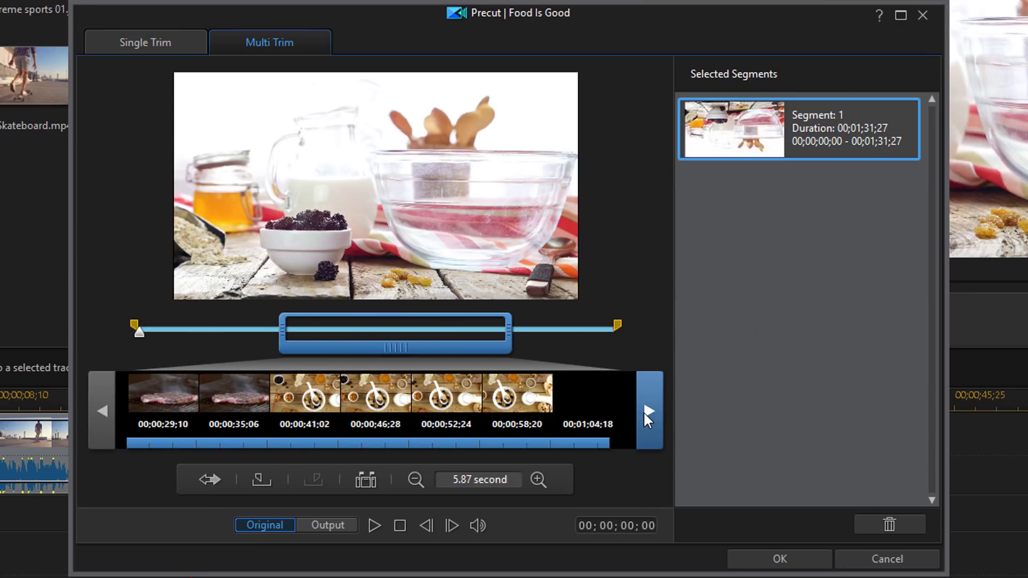
{"action": "left_click", "coordinate": [94, 408]}
{"action": "left_click", "coordinate": [94, 409]}
{"action": "left_click", "coordinate": [94, 409]}
{"action": "left_click", "coordinate": [94, 409]}
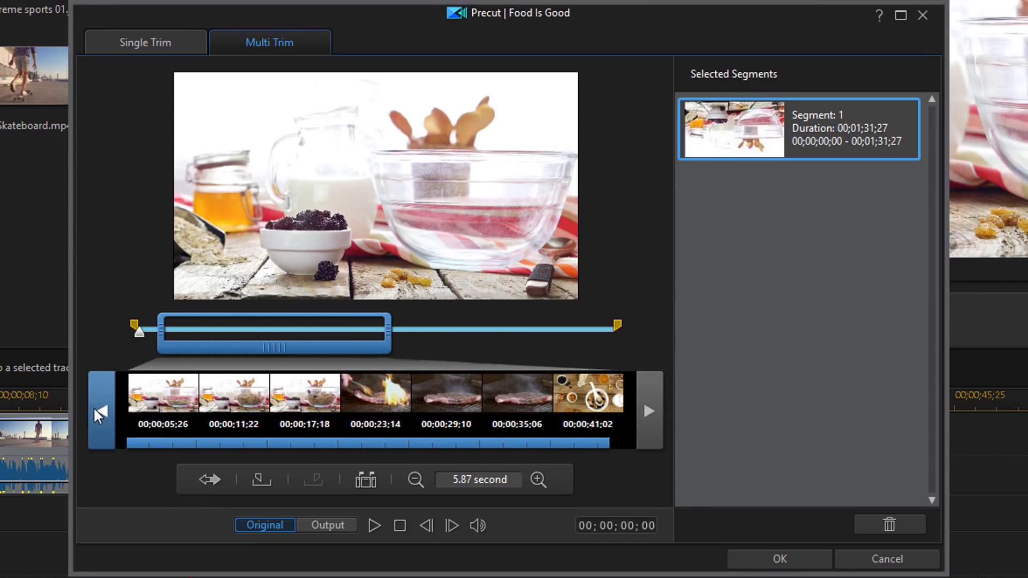
{"action": "left_click", "coordinate": [94, 409]}
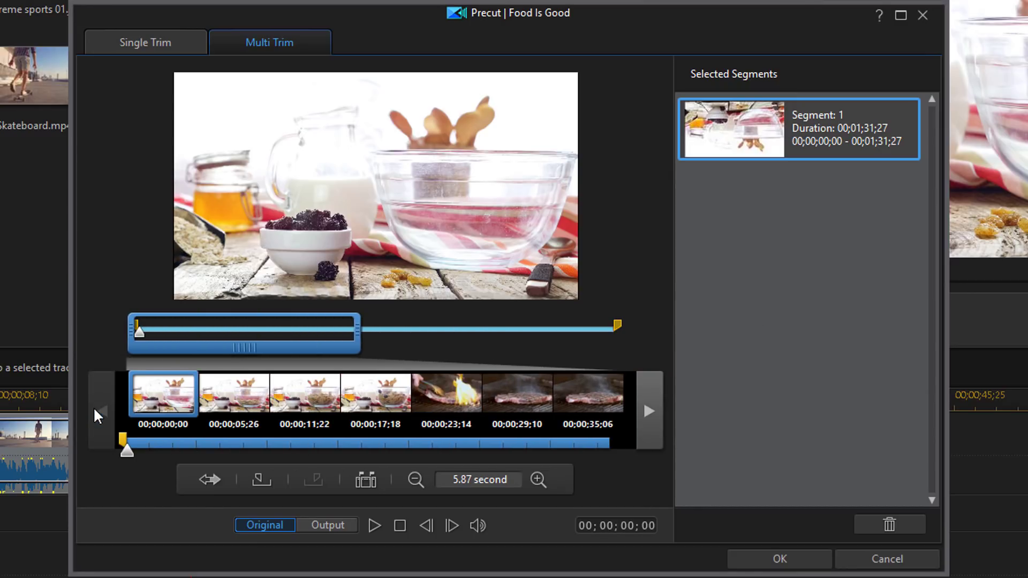
Step: Zoom the filmstrip in to single-frame steps, then back out to 5-second steps
{"action": "left_click", "coordinate": [534, 478]}
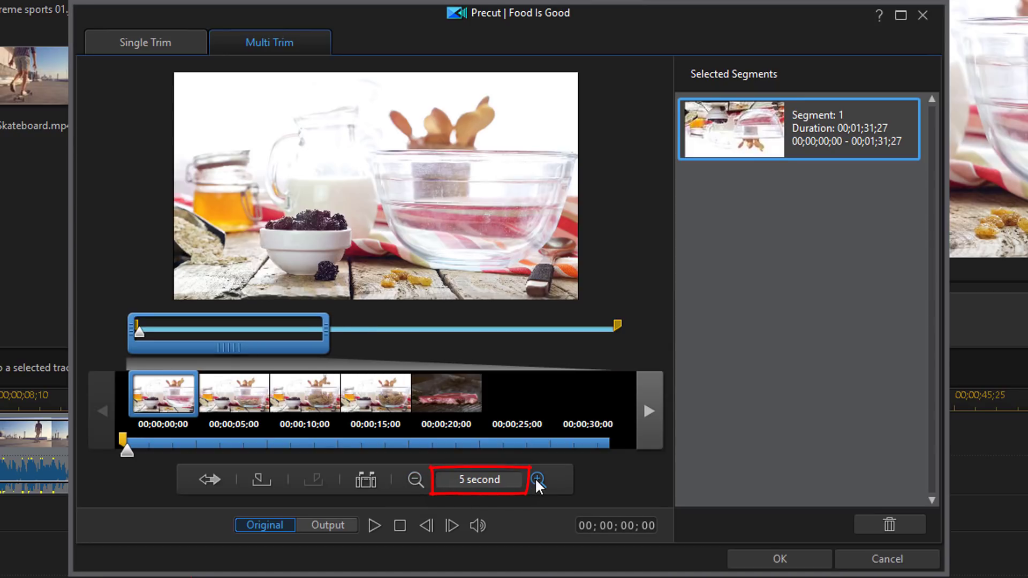
{"action": "left_click", "coordinate": [535, 478]}
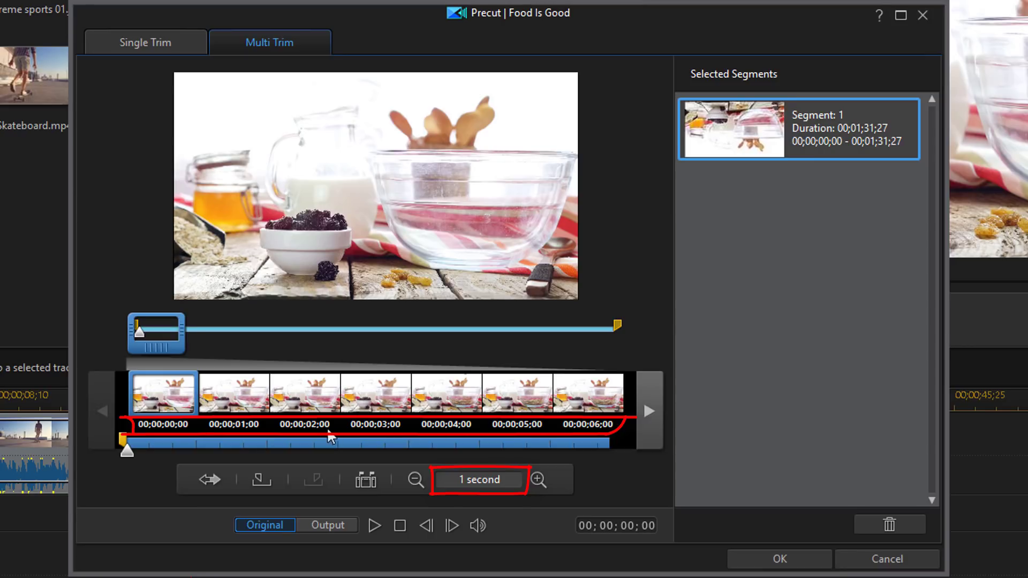
{"action": "left_click", "coordinate": [537, 478]}
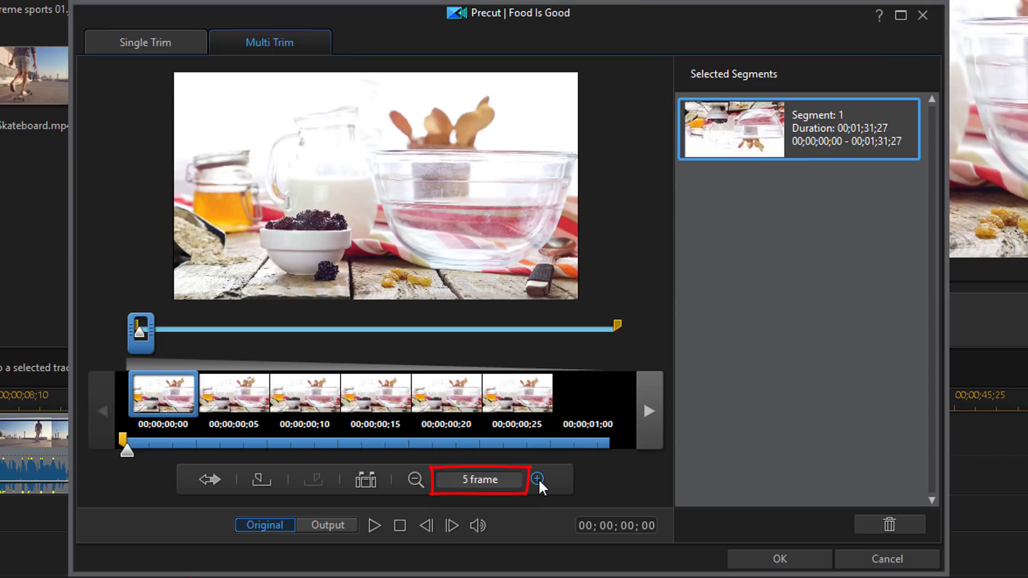
{"action": "left_click", "coordinate": [541, 480]}
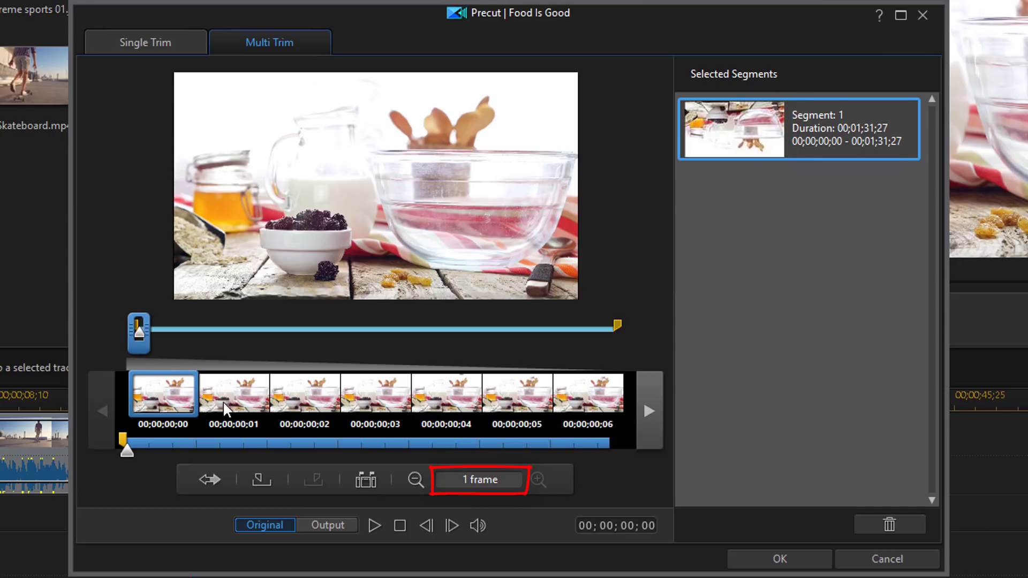
{"action": "left_click", "coordinate": [416, 481]}
{"action": "left_click", "coordinate": [416, 480]}
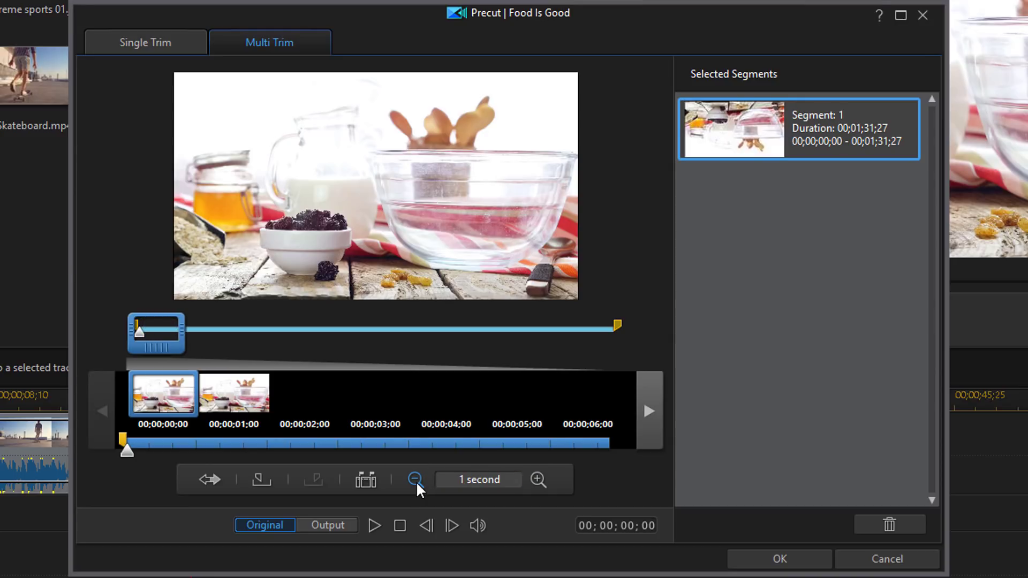
{"action": "left_click", "coordinate": [416, 481]}
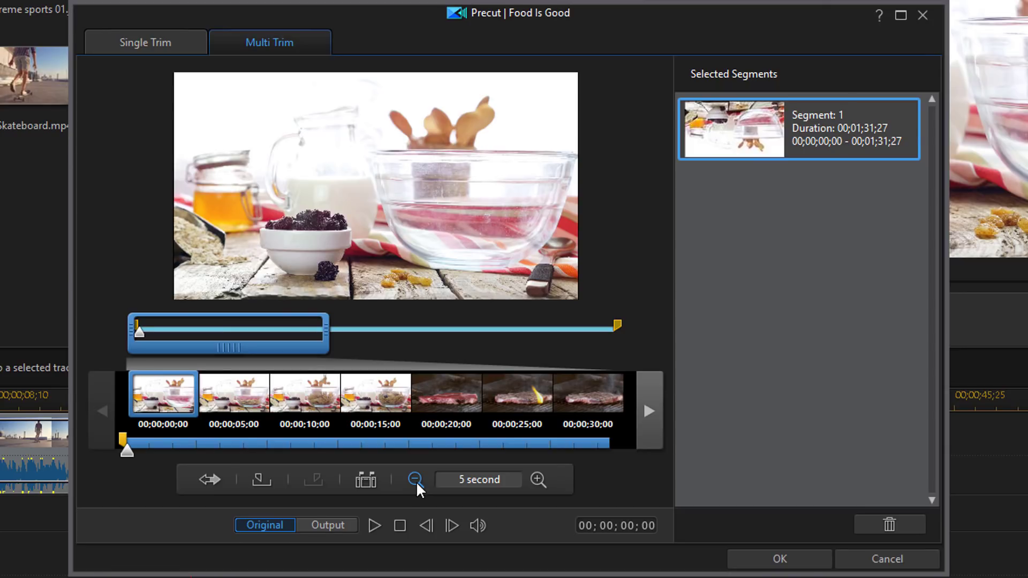
Step: Mark in and out for three kept pieces: 02;16–09;03, 14;11–18;09, 22;28–26;20
{"action": "left_click", "coordinate": [162, 448]}
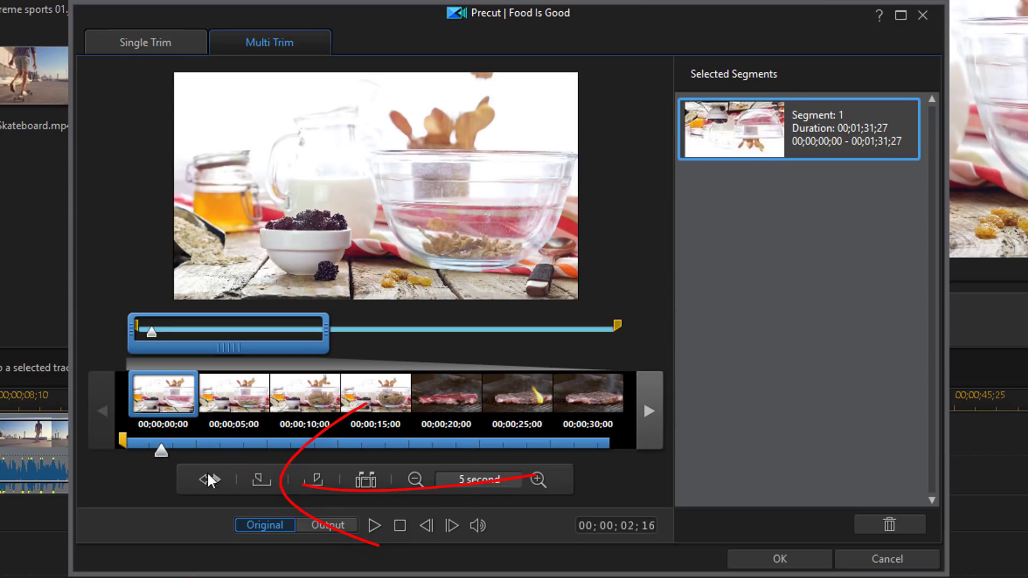
{"action": "left_click", "coordinate": [258, 477]}
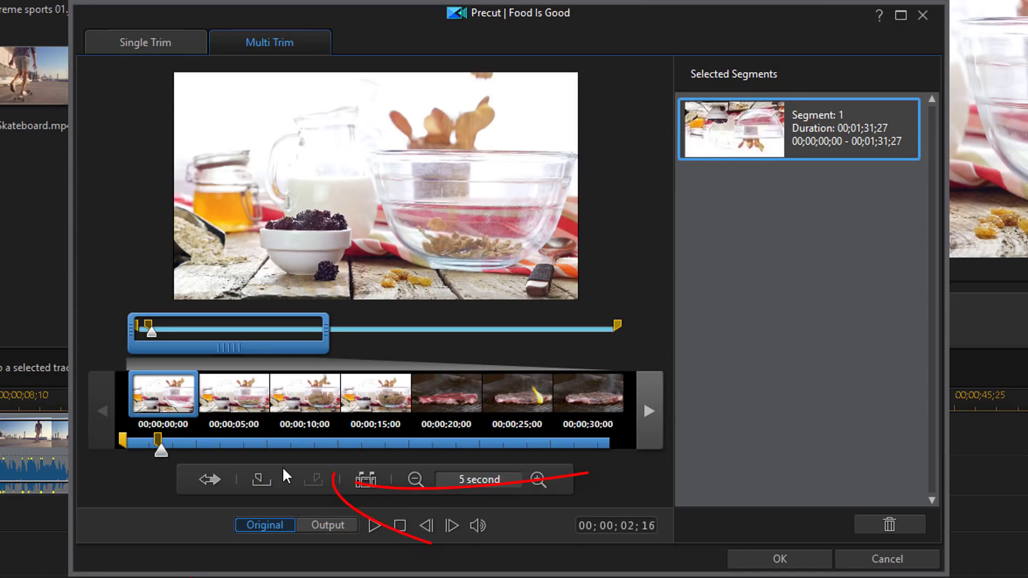
{"action": "left_click", "coordinate": [253, 443]}
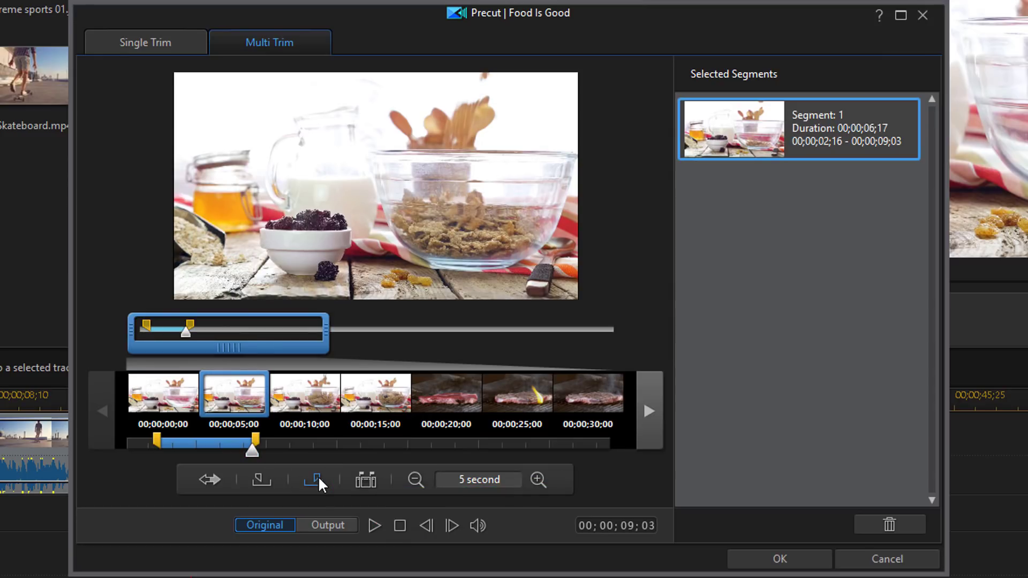
{"action": "left_click", "coordinate": [326, 444]}
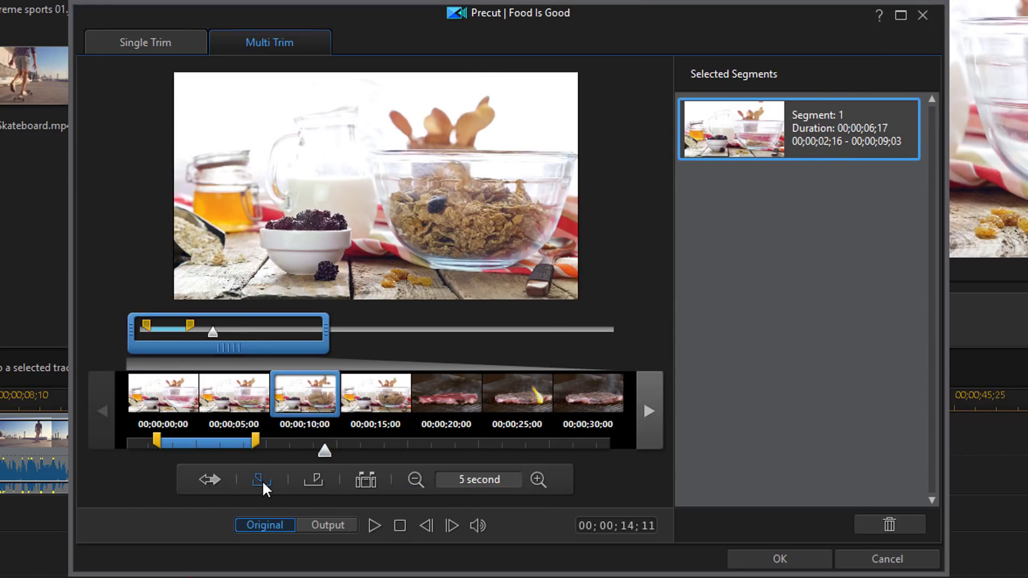
{"action": "left_click", "coordinate": [262, 480]}
{"action": "left_click", "coordinate": [377, 445]}
{"action": "left_click", "coordinate": [315, 480]}
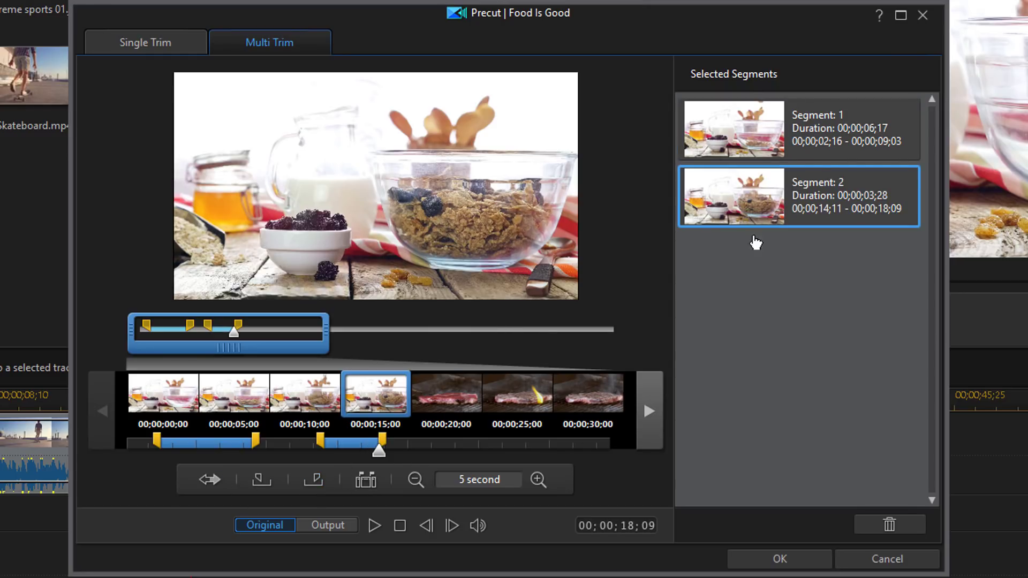
{"action": "left_click", "coordinate": [442, 444]}
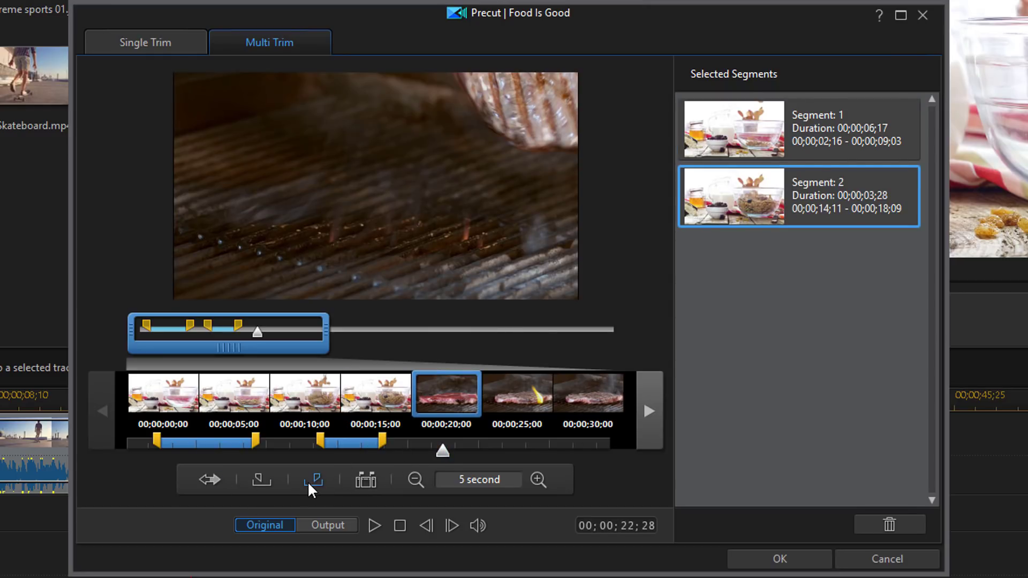
{"action": "left_click", "coordinate": [259, 480]}
{"action": "left_click", "coordinate": [494, 445]}
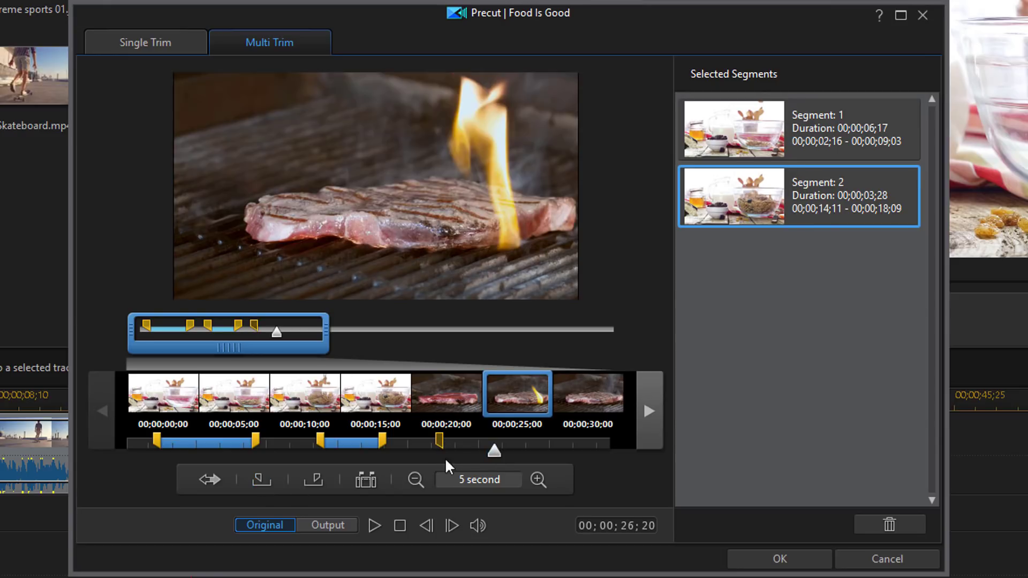
{"action": "left_click", "coordinate": [316, 478]}
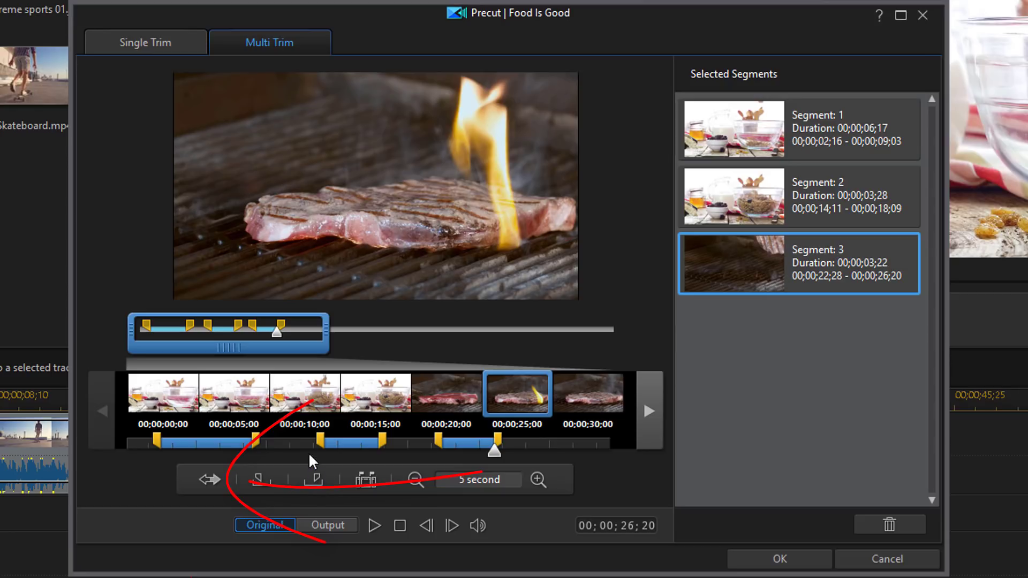
Step: Preview the inverted trim, revert it, and import the three kept pieces as Precut 0001–0003
{"action": "left_click", "coordinate": [209, 480]}
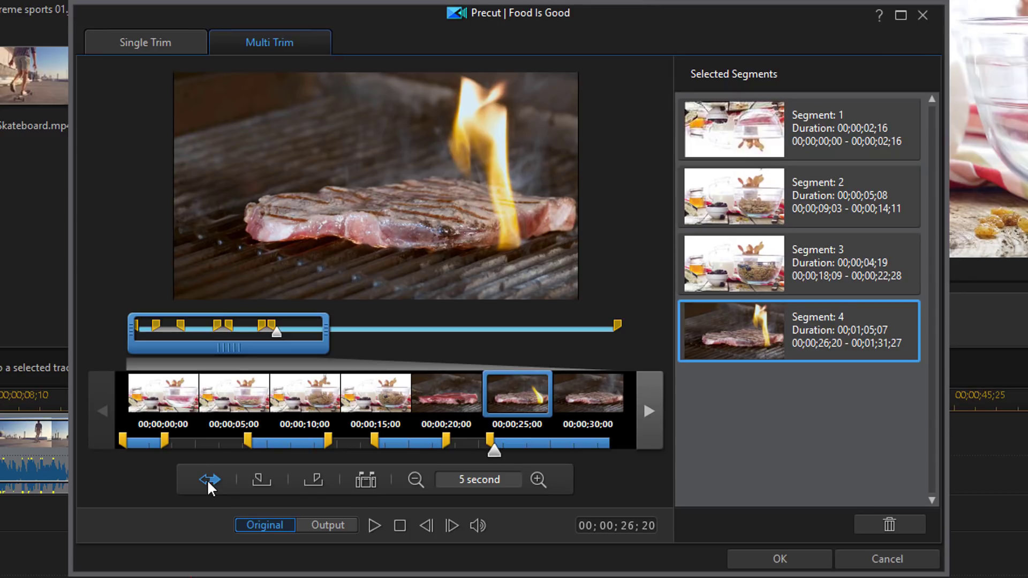
{"action": "left_click", "coordinate": [206, 480]}
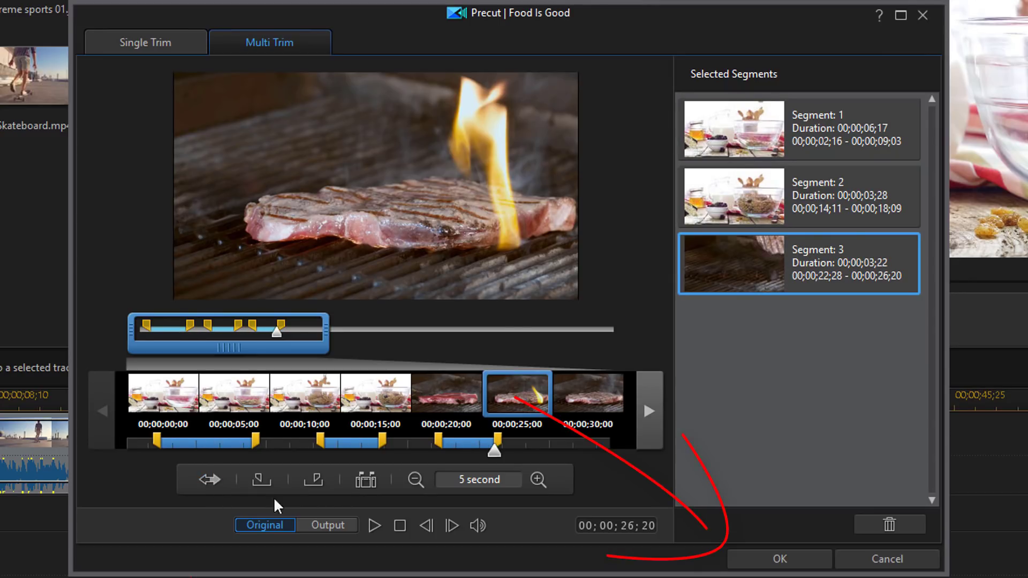
{"action": "left_click", "coordinate": [780, 560]}
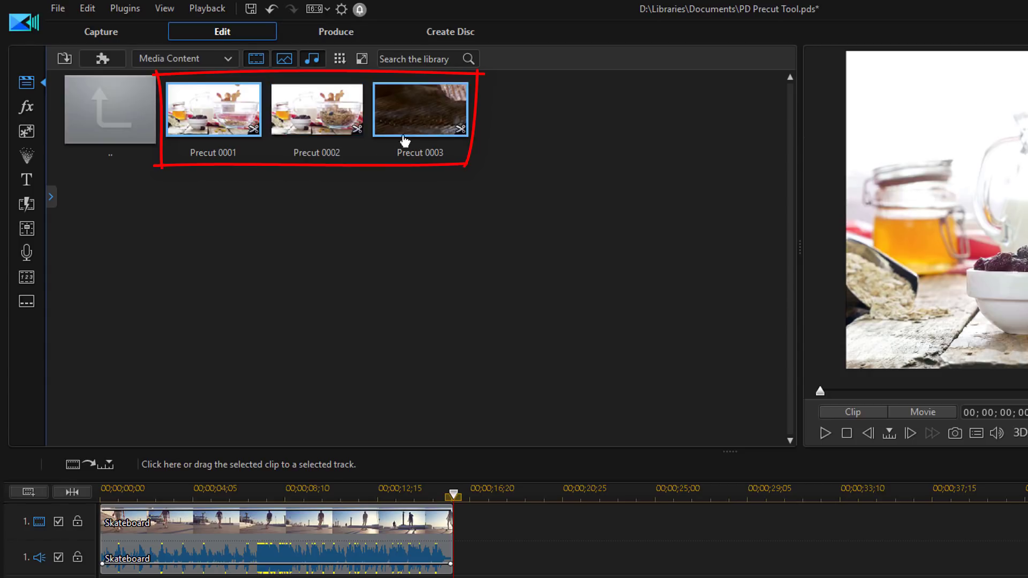
Step: Drop Precut 0003 and 0001 onto the timeline, delete them, then select the Precut library thumbnails
{"action": "left_click_drag", "start_coordinate": [423, 131], "coordinate": [544, 555]}
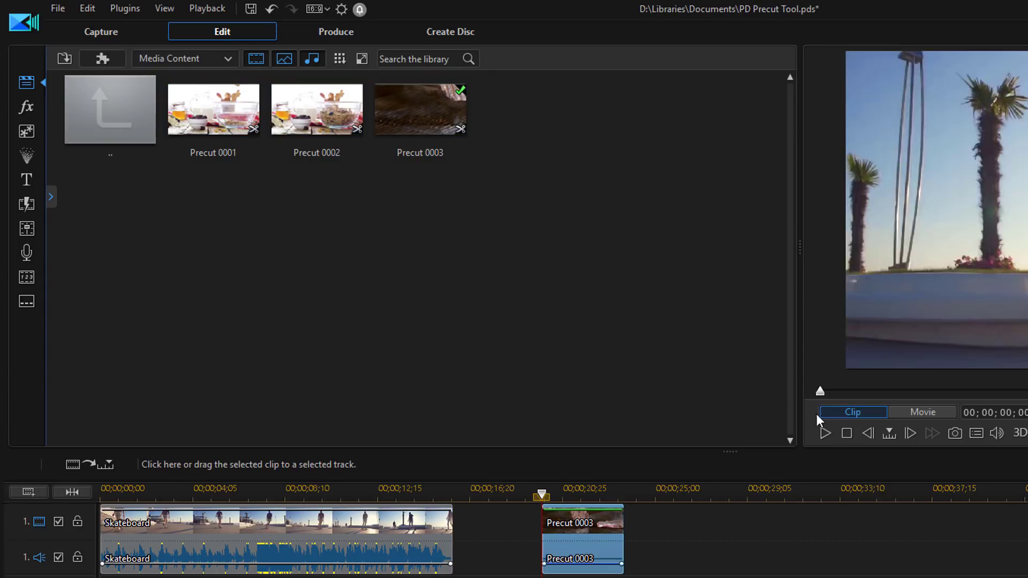
{"action": "left_click_drag", "start_coordinate": [243, 117], "coordinate": [706, 545]}
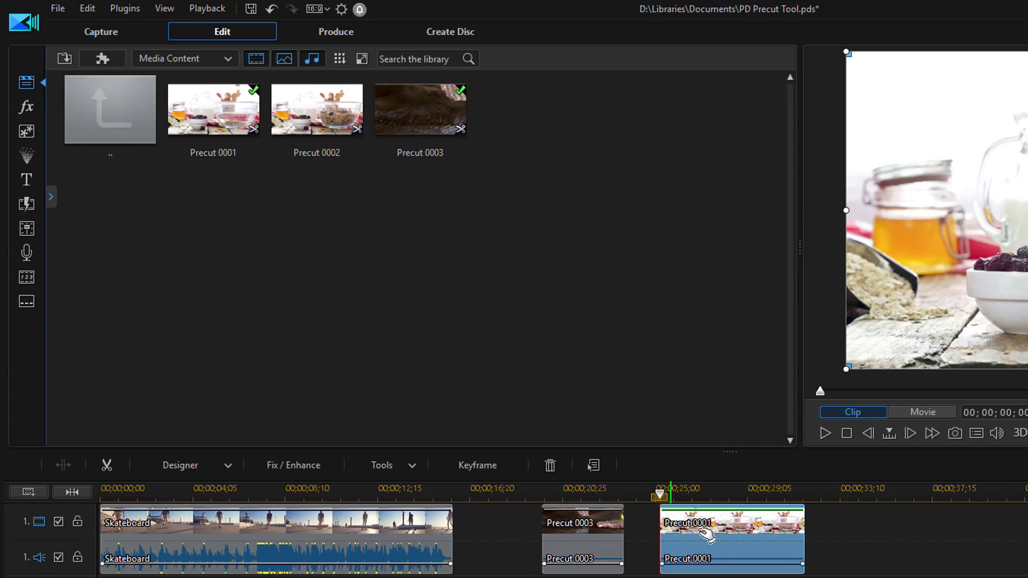
{"action": "left_click", "coordinate": [559, 465]}
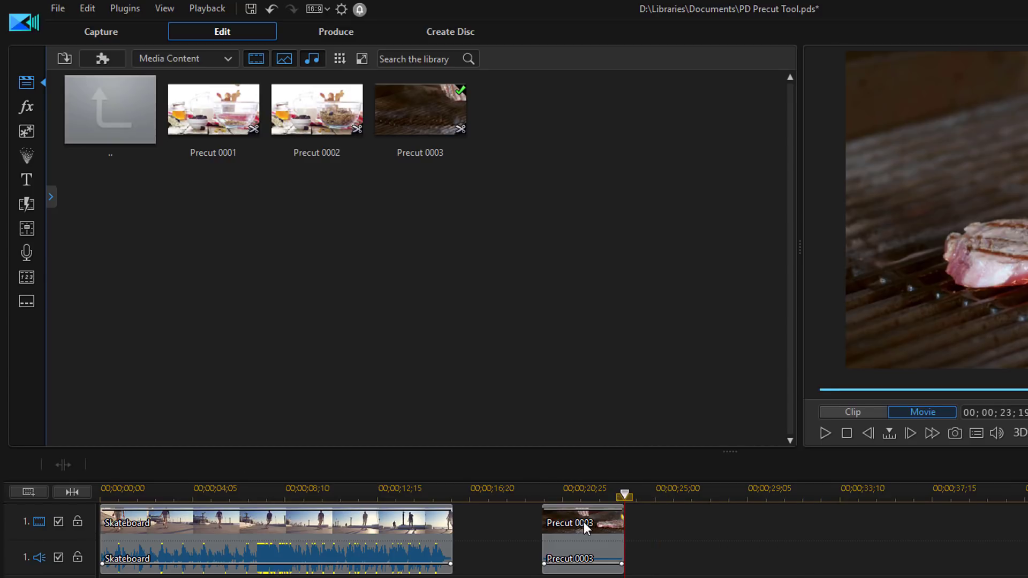
{"action": "left_click", "coordinate": [581, 523]}
{"action": "left_click", "coordinate": [549, 465]}
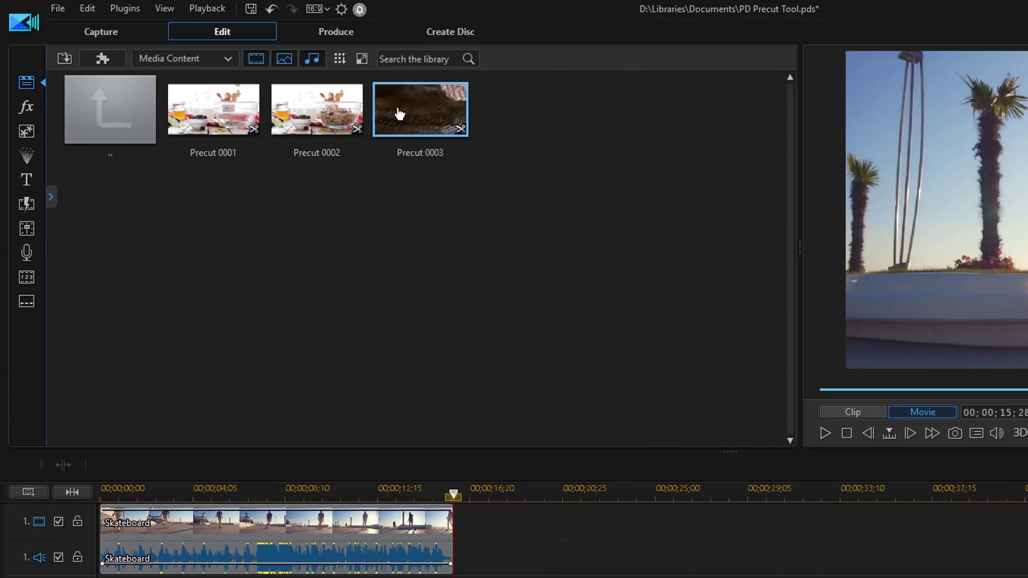
{"action": "left_click_drag", "start_coordinate": [502, 181], "coordinate": [238, 124]}
Step: Remove Precut 0001–0003 from the library and reopen the Precut editor for Food Is Good.mp4
{"action": "right_click", "coordinate": [238, 124]}
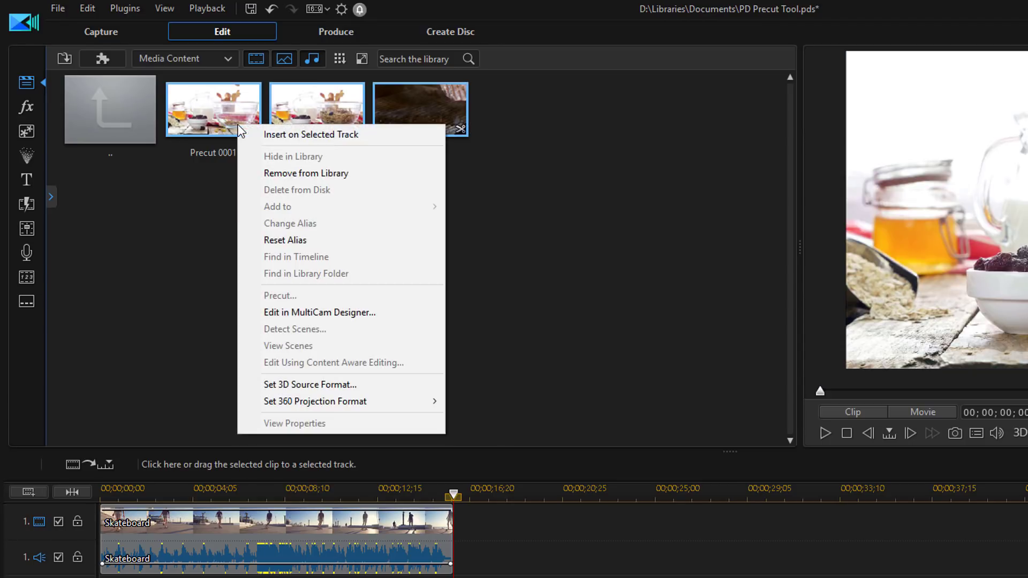
{"action": "left_click", "coordinate": [319, 173]}
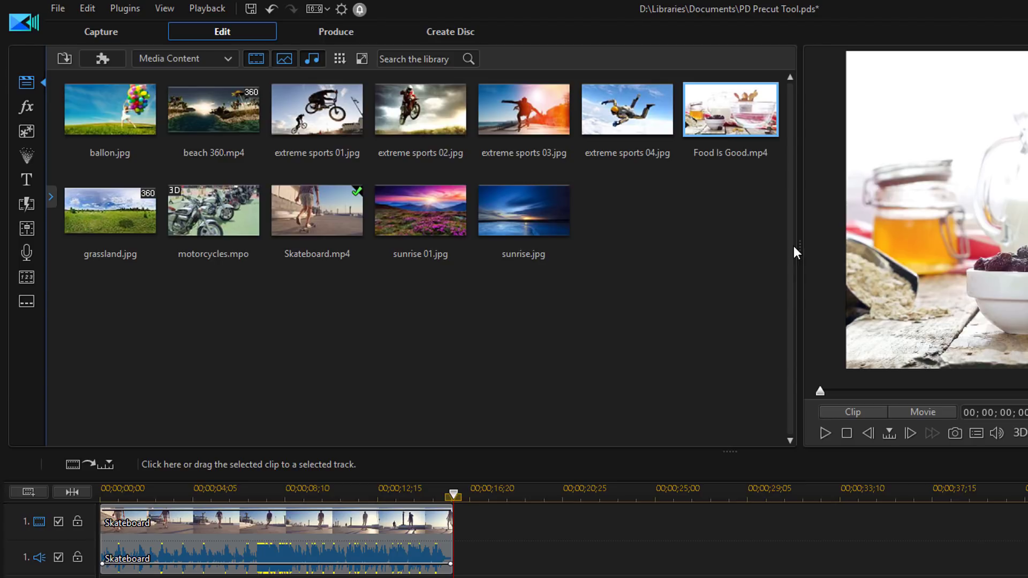
{"action": "right_click", "coordinate": [727, 116]}
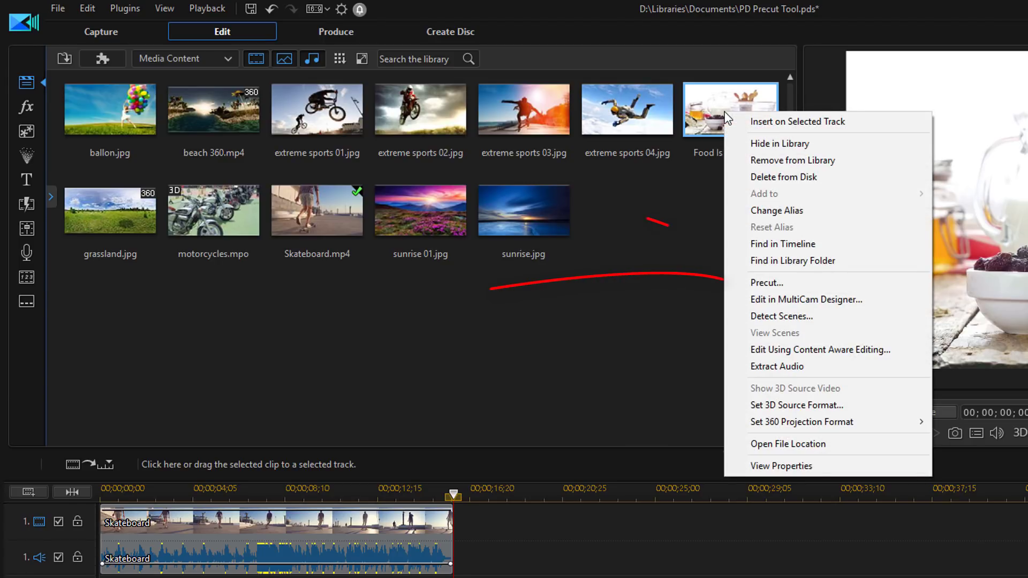
{"action": "left_click", "coordinate": [780, 282]}
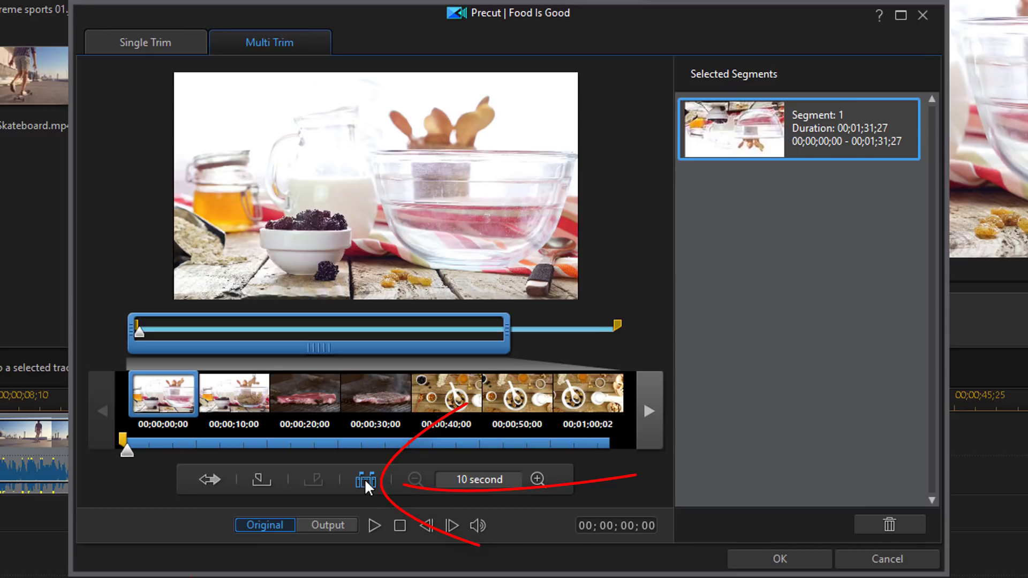
Step: Run scene detection with automatic splitting, dividing Food Is Good into six back-to-back segments
{"action": "left_click", "coordinate": [365, 482]}
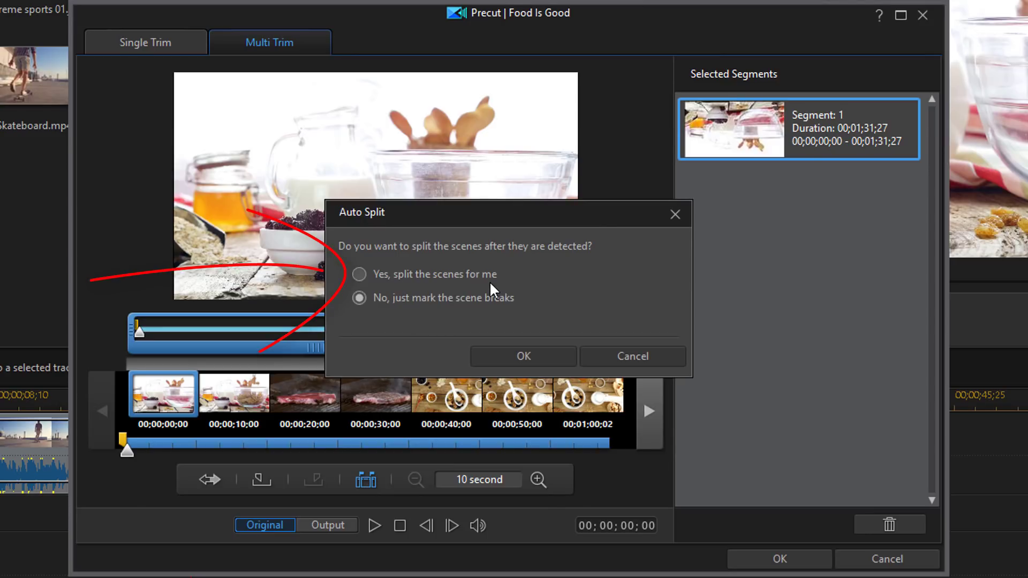
{"action": "left_click", "coordinate": [358, 275]}
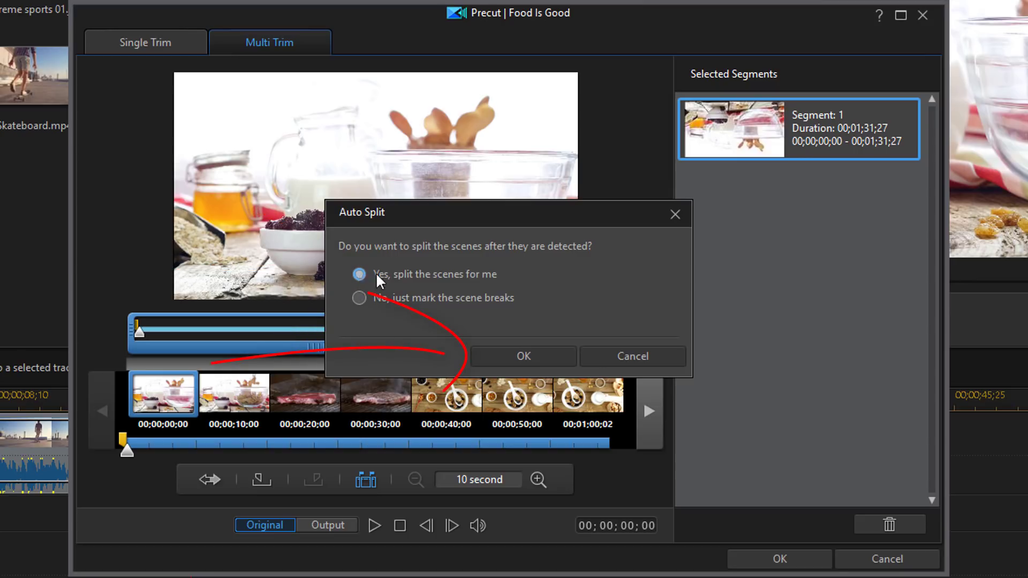
{"action": "left_click", "coordinate": [544, 355]}
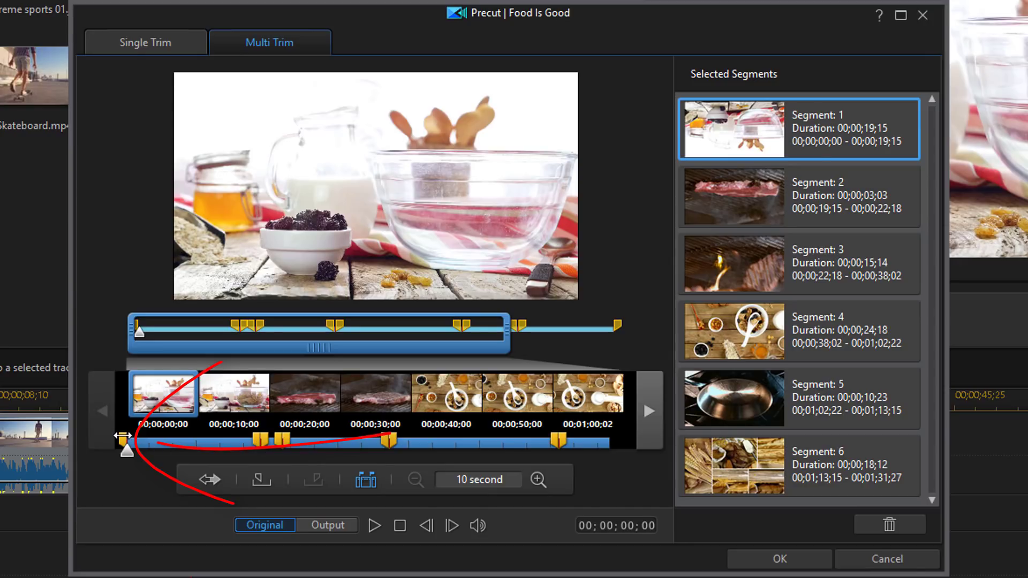
Step: Start Segment 1 at 00;00;04;16, end Segment 2 at 27;19, and import all six as precut clips
{"action": "left_click_drag", "start_coordinate": [123, 437], "coordinate": [153, 440]}
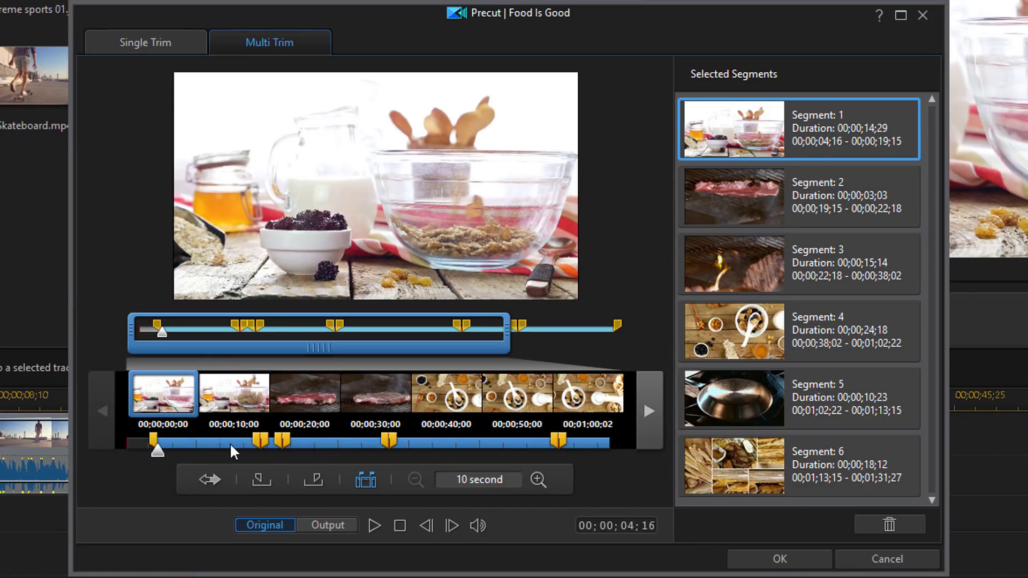
{"action": "mouse_move", "coordinate": [255, 447]}
{"action": "left_mouse_down"}
{"action": "mouse_move", "coordinate": [220, 441]}
{"action": "mouse_move", "coordinate": [319, 441]}
{"action": "left_mouse_up"}
{"action": "left_click", "coordinate": [282, 442]}
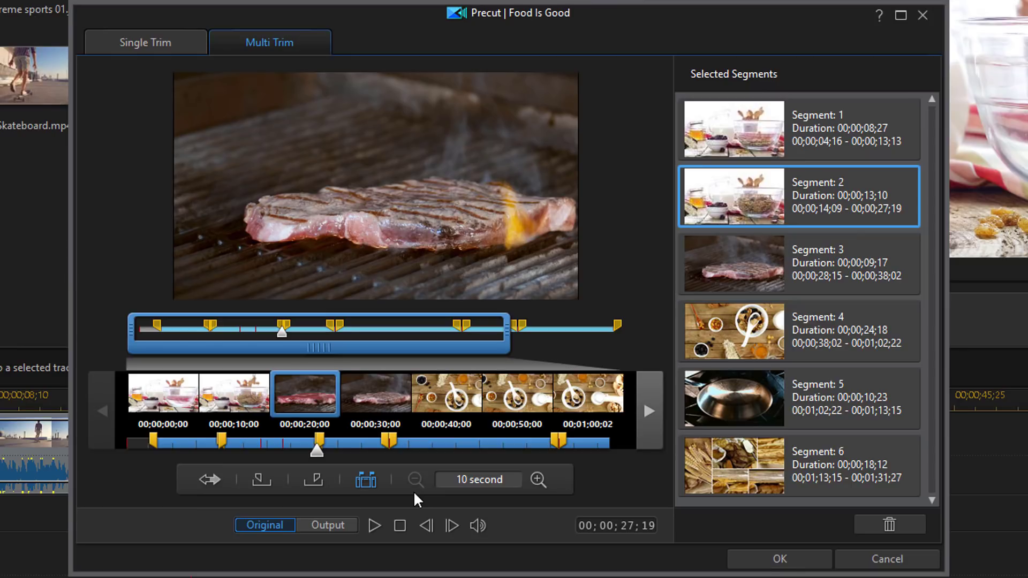
{"action": "left_click", "coordinate": [777, 560]}
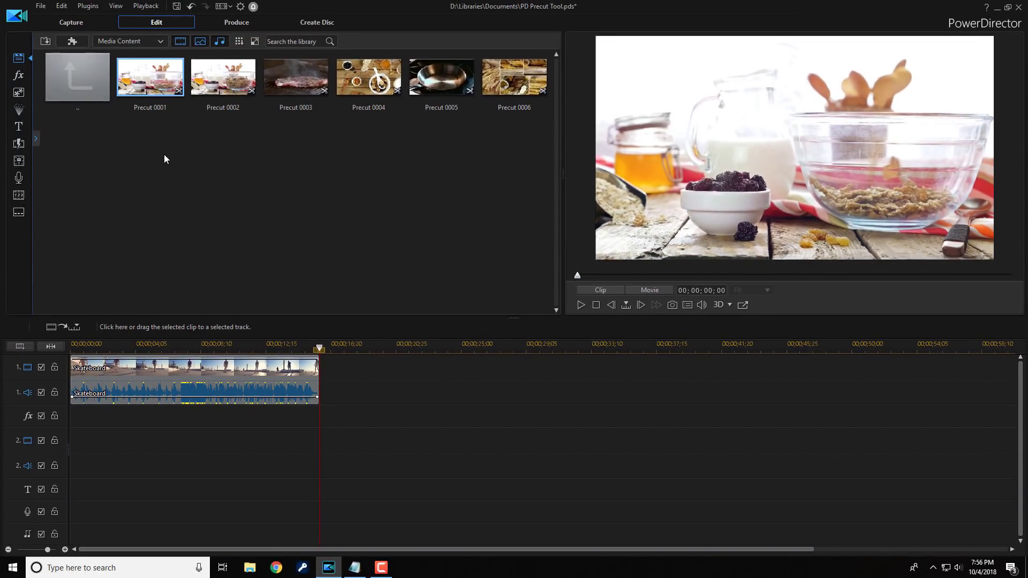
Step: Keep Precut 0001's alias unchanged, then place it after Skateboard on track 1 and Precut 0004 on track 2
{"action": "right_click", "coordinate": [147, 107]}
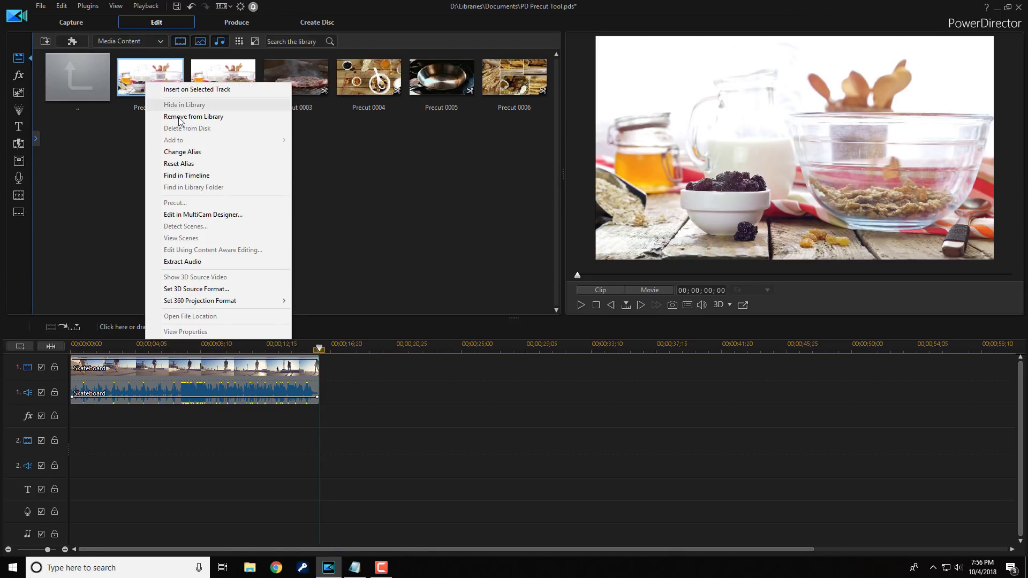
{"action": "left_click", "coordinate": [188, 152]}
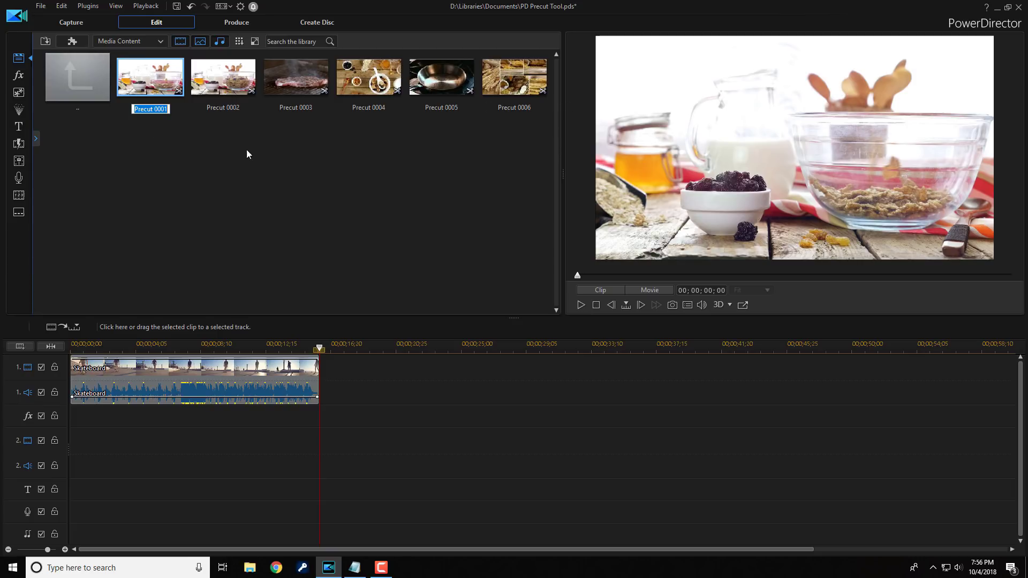
{"action": "left_click", "coordinate": [204, 152]}
{"action": "left_click_drag", "start_coordinate": [146, 72], "coordinate": [349, 394]}
{"action": "left_click_drag", "start_coordinate": [374, 76], "coordinate": [155, 444]}
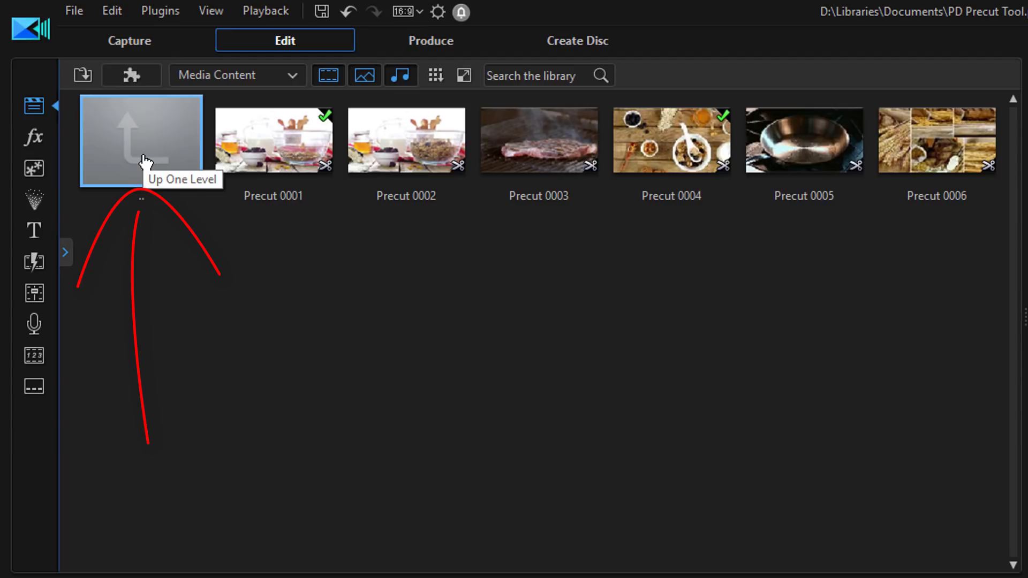
Step: Leave the precut folder, look into Food Is Good's precut clips, and return to the main library
{"action": "double_click", "coordinate": [144, 161]}
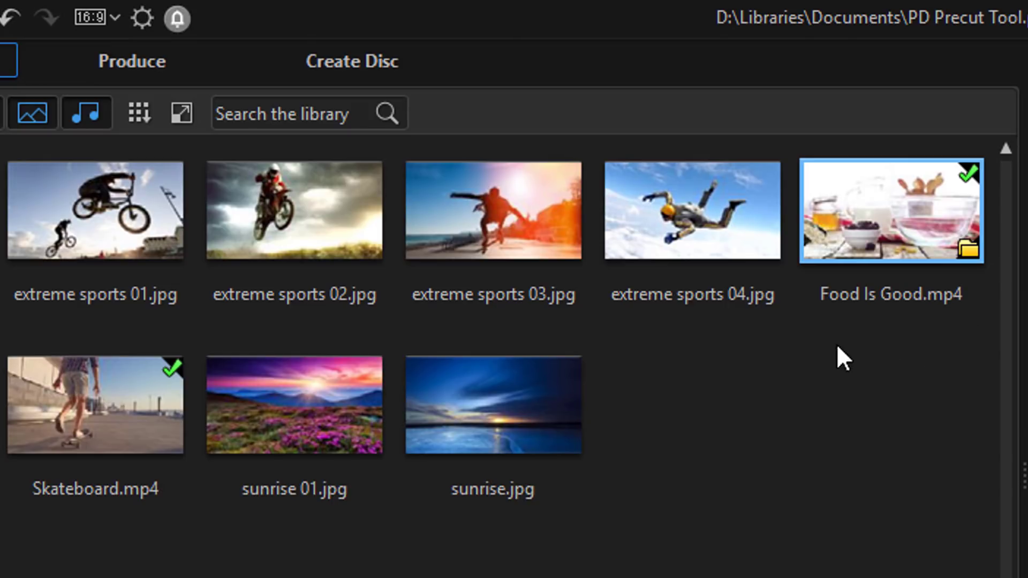
{"action": "left_click", "coordinate": [967, 252]}
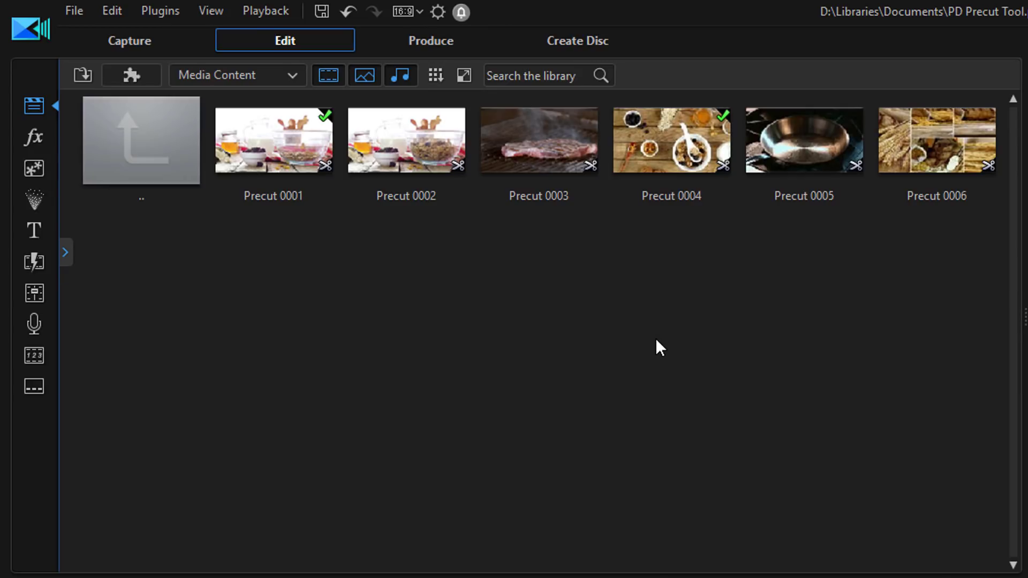
{"action": "double_click", "coordinate": [157, 152]}
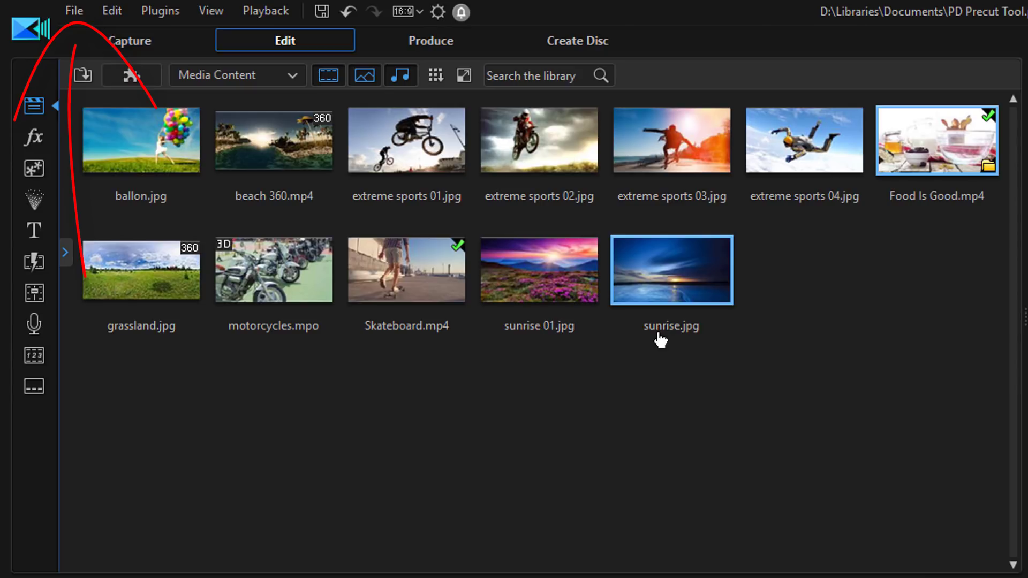
Step: Create a new project from the File menu, answering No to saving the current changes
{"action": "left_click", "coordinate": [75, 12]}
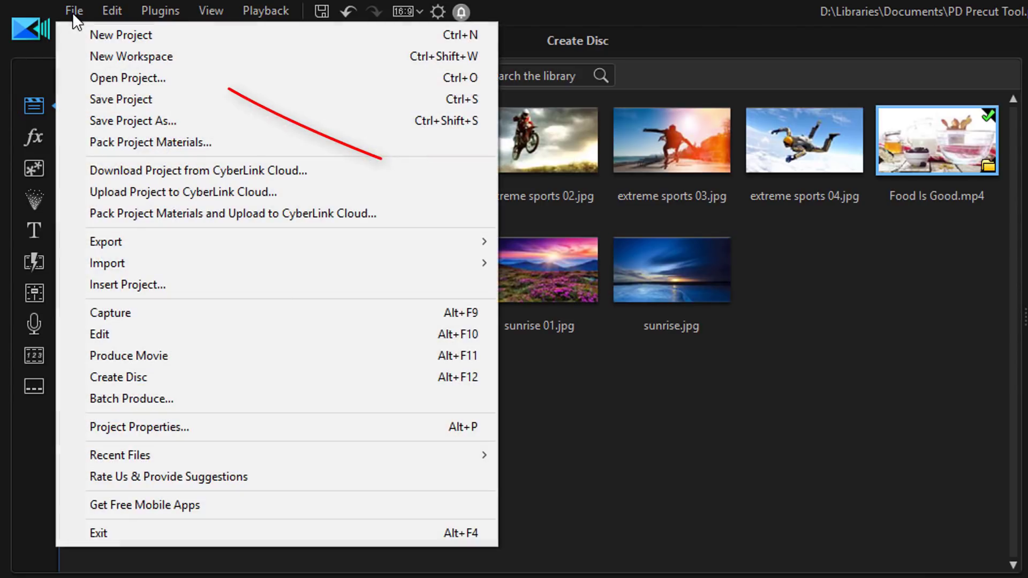
{"action": "left_click", "coordinate": [107, 36]}
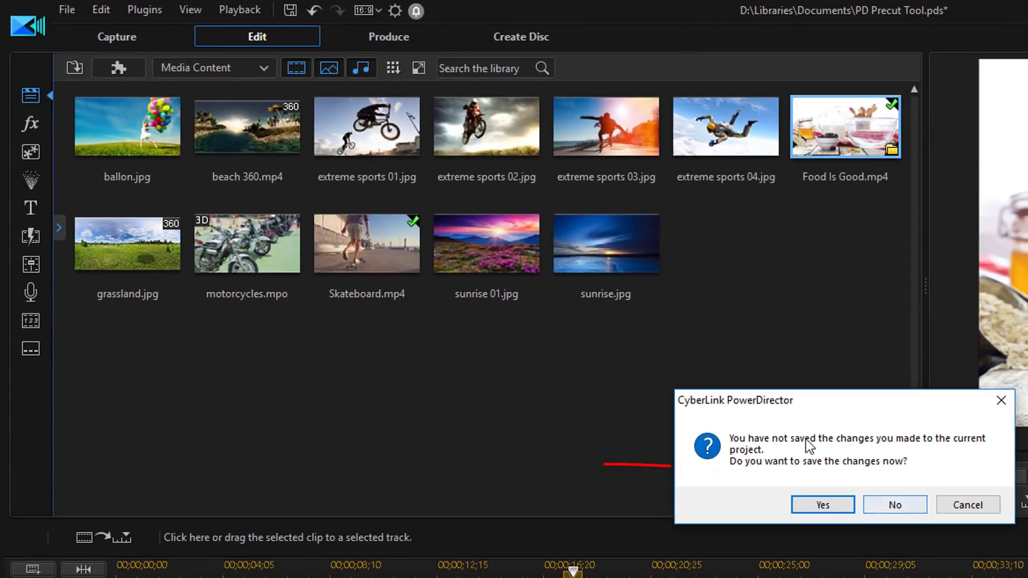
{"action": "left_click", "coordinate": [894, 505]}
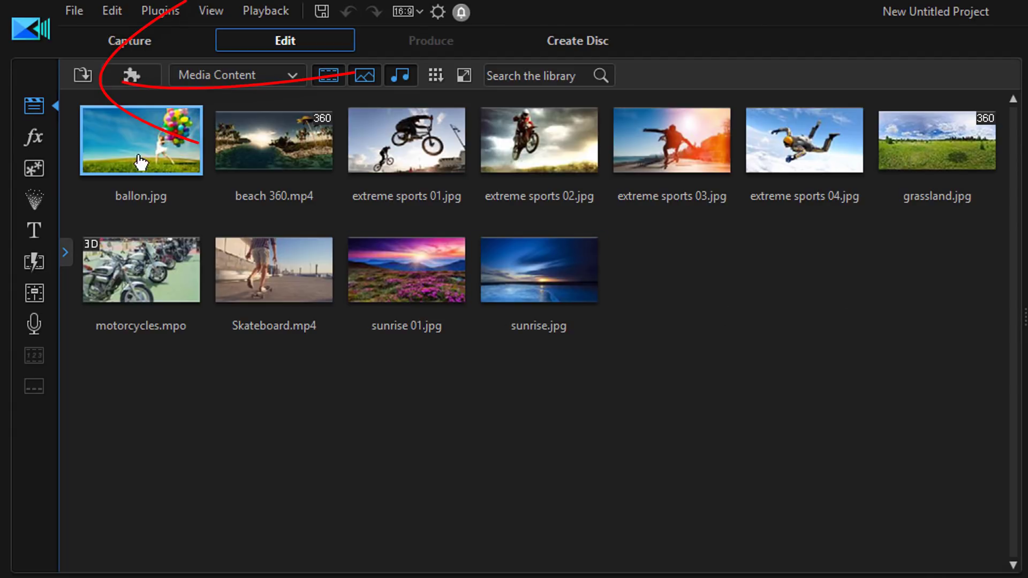
Step: Import Food Is Good.mp4 through Import Media Files, declining shadow files for HD video
{"action": "left_click", "coordinate": [81, 78]}
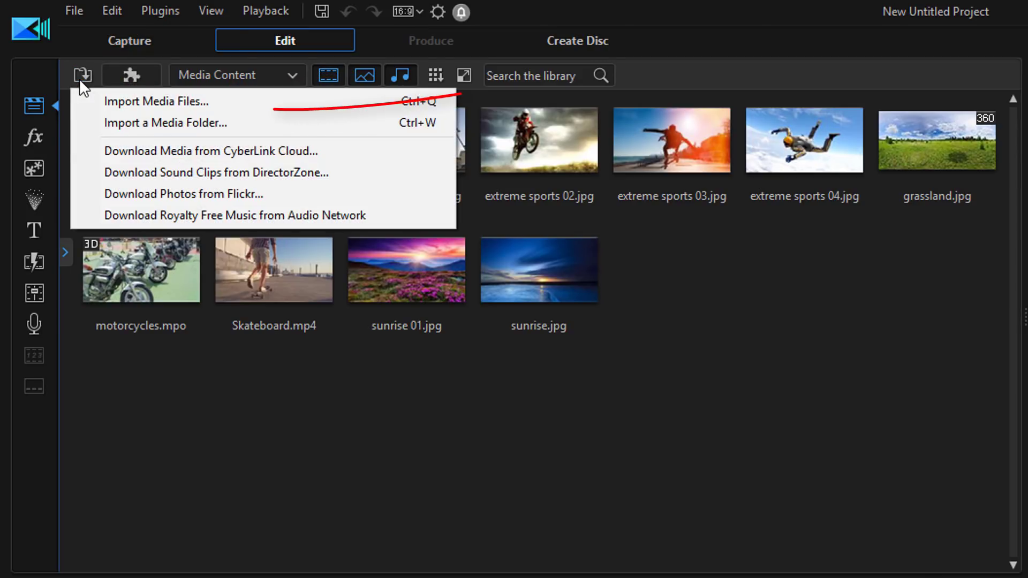
{"action": "left_click", "coordinate": [155, 105]}
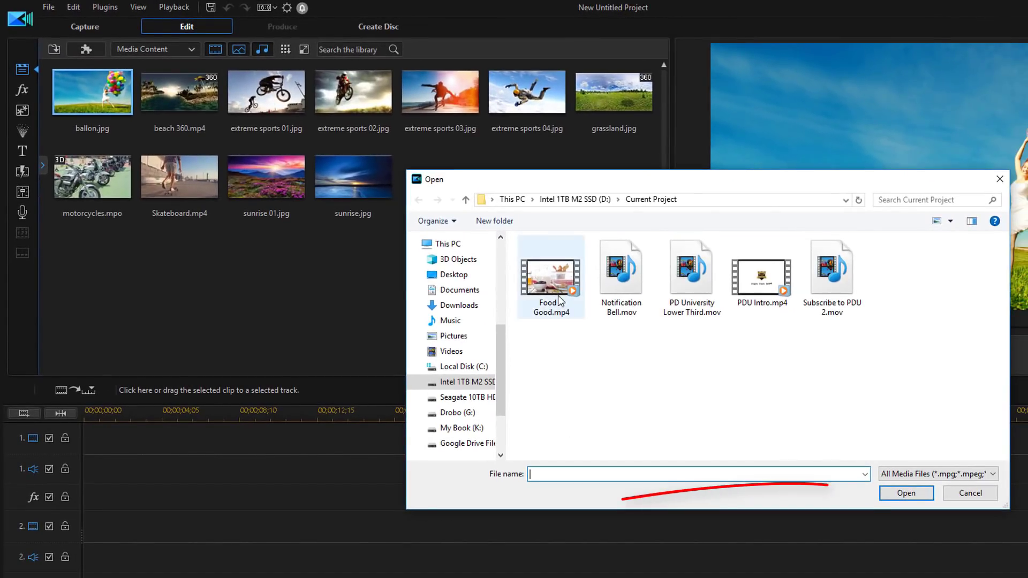
{"action": "left_click", "coordinate": [559, 299]}
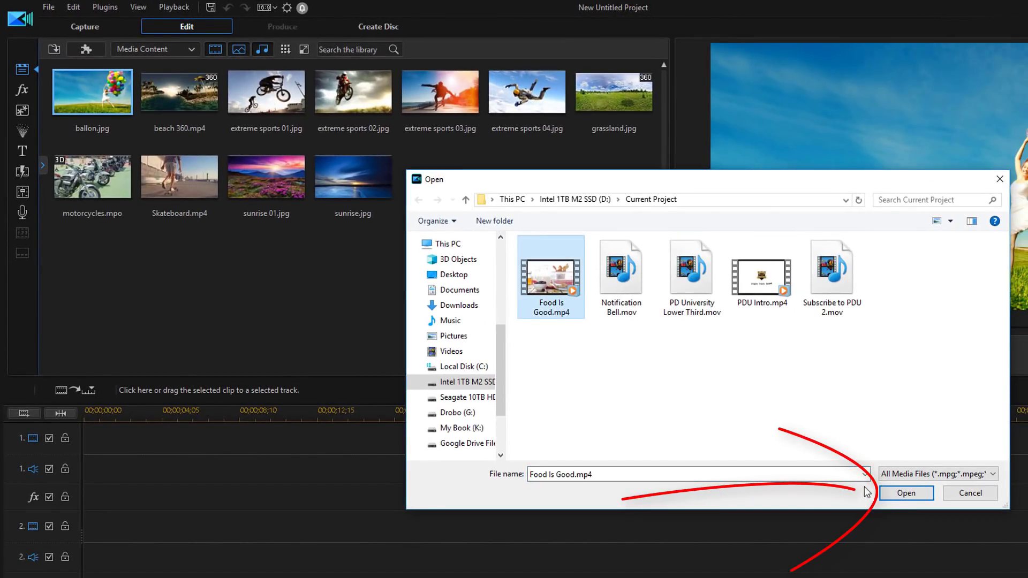
{"action": "left_click", "coordinate": [905, 493]}
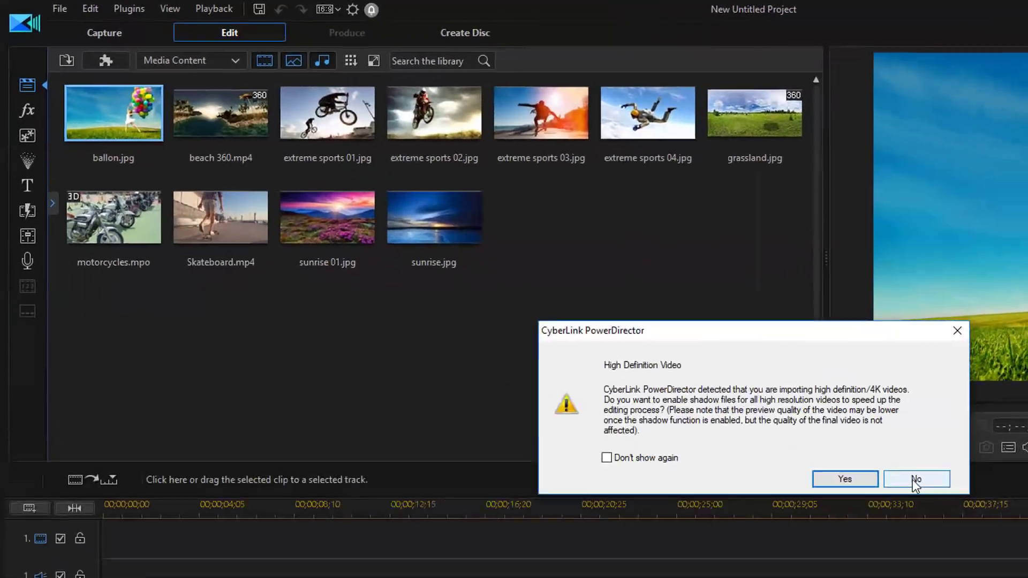
{"action": "left_click", "coordinate": [744, 390]}
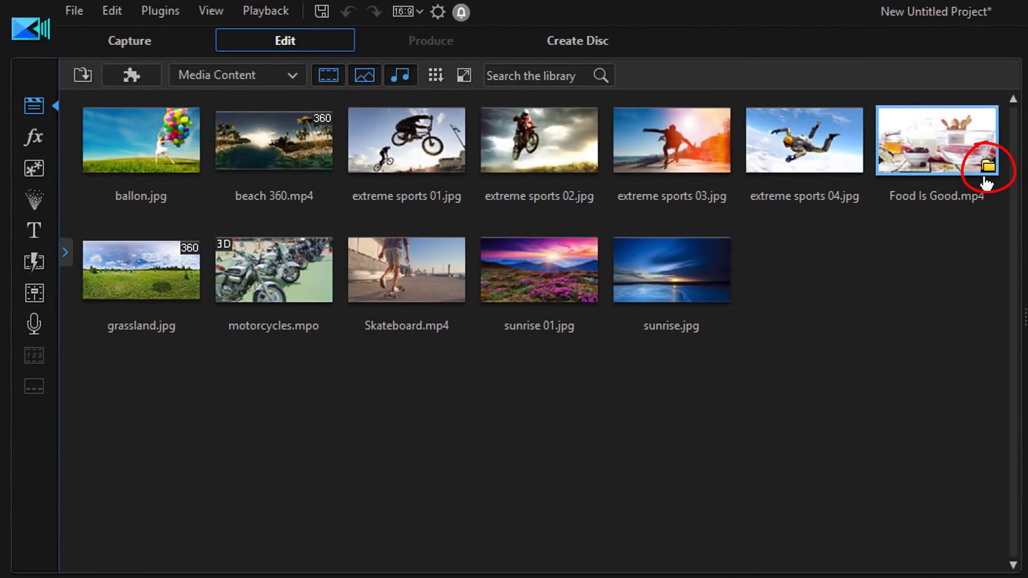
Step: Open the precut folder on Food Is Good.mp4's thumbnail to reveal Precut 0001–0006
{"action": "mouse_move", "coordinate": [988, 181]}
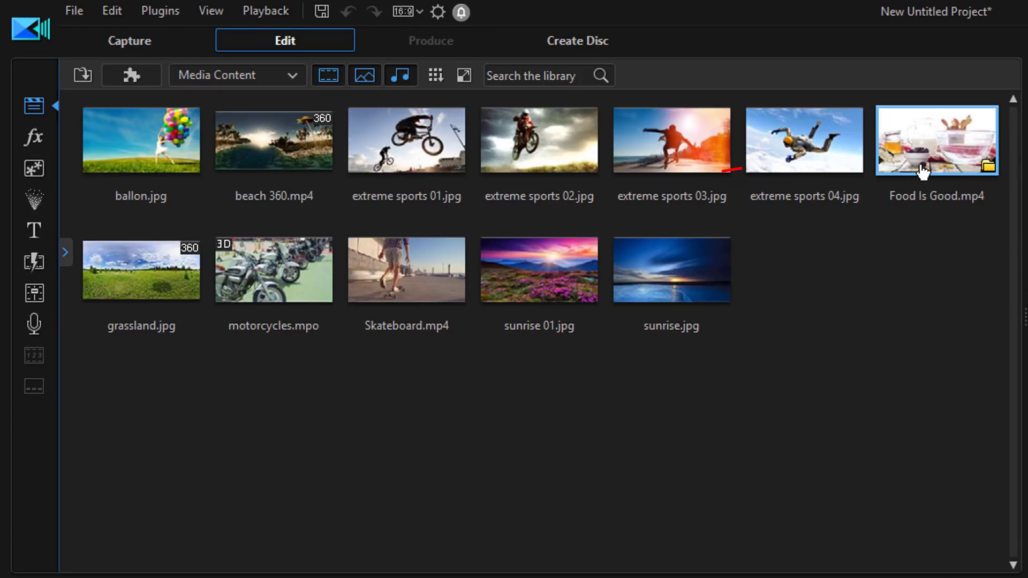
{"action": "mouse_move", "coordinate": [923, 171]}
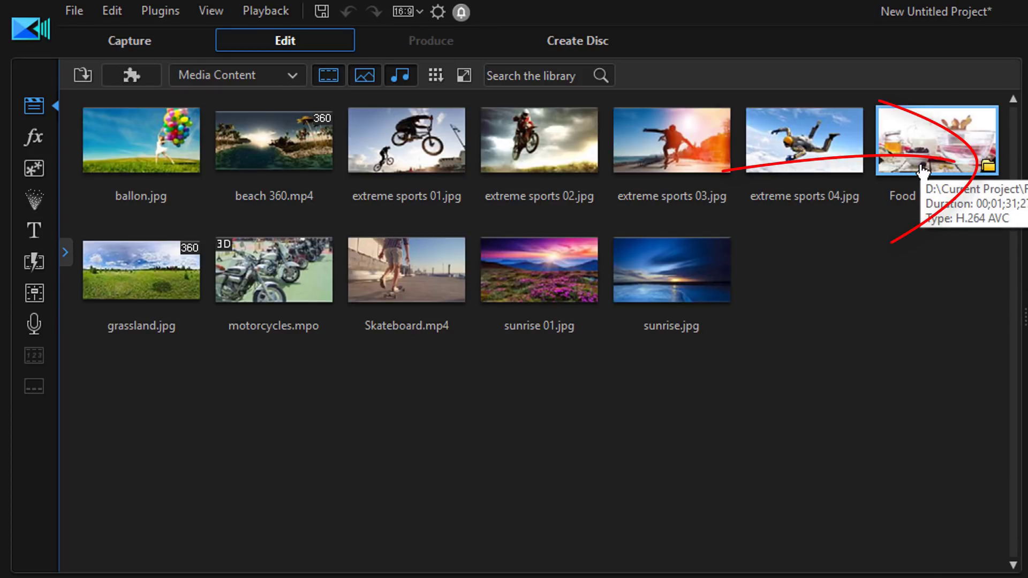
{"action": "left_click", "coordinate": [988, 171]}
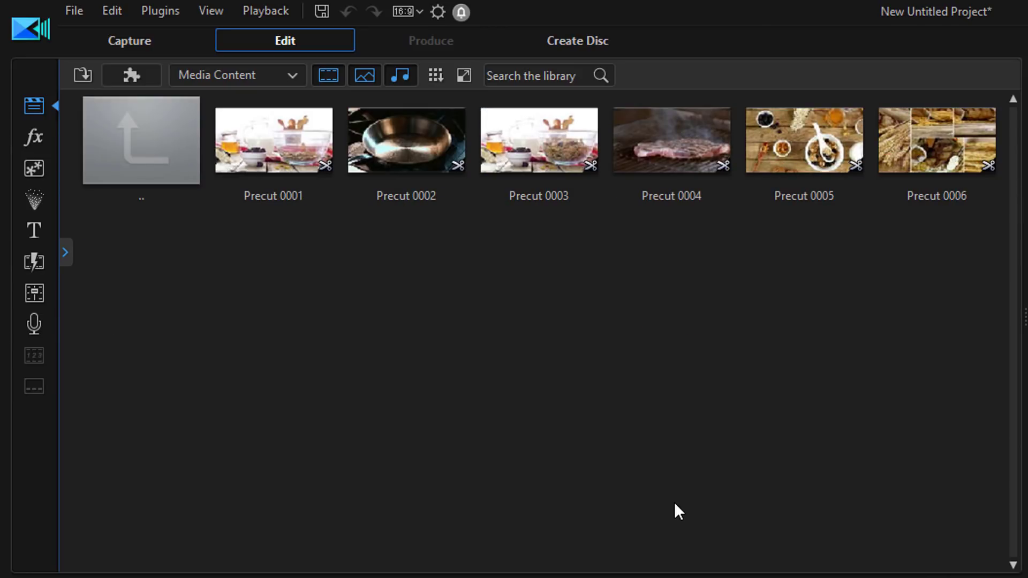